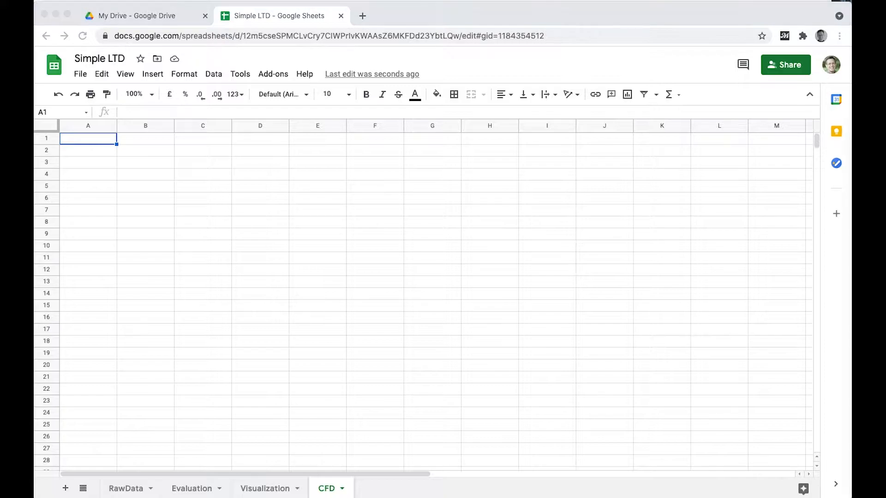
Enter =sort(RawData!A:G,6,true) in A2 of the CFD sheet to list the raw data by ascending timestamp.
{"action": "left_click", "coordinate": [99, 151]}
{"action": "type", "text": "=sort("}
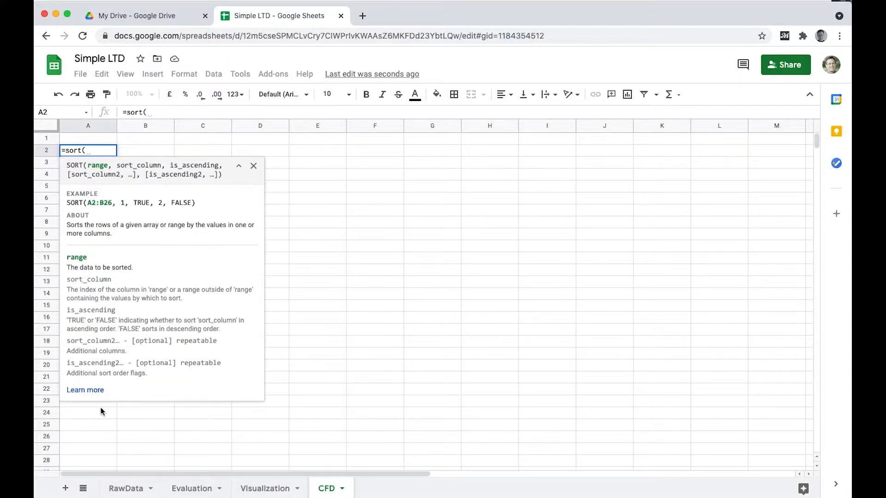
{"action": "left_click", "coordinate": [126, 489]}
{"action": "left_click_drag", "start_coordinate": [159, 126], "coordinate": [776, 126]}
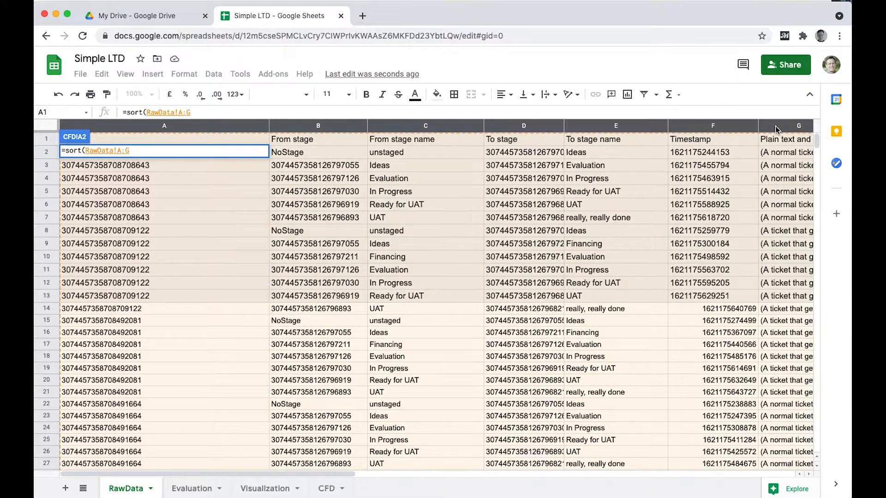
{"action": "left_click", "coordinate": [222, 114]}
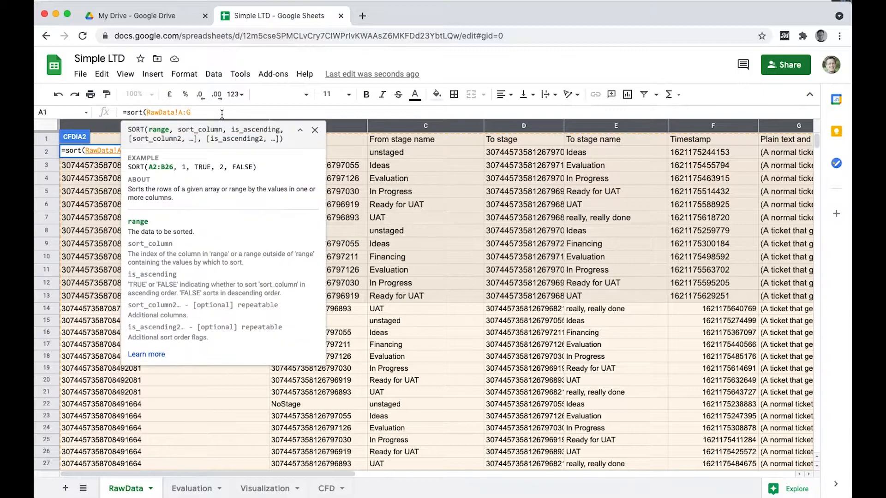
{"action": "type", "text": ","}
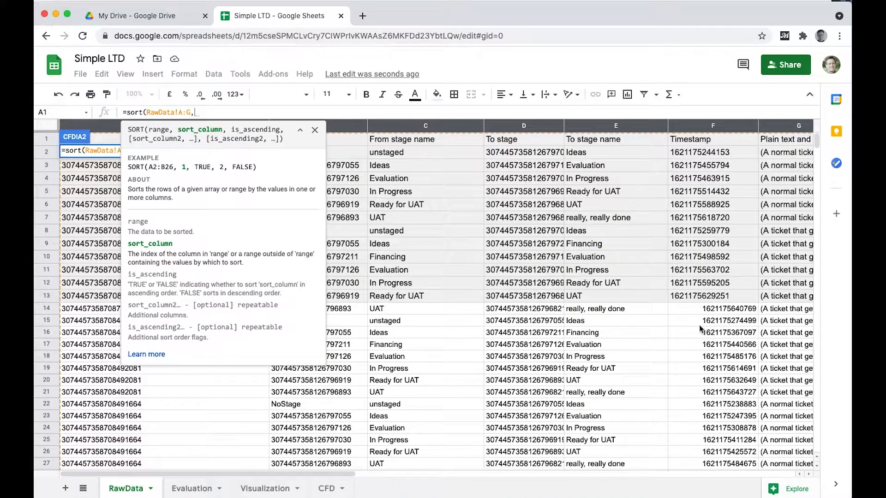
{"action": "type", "text": "6"}
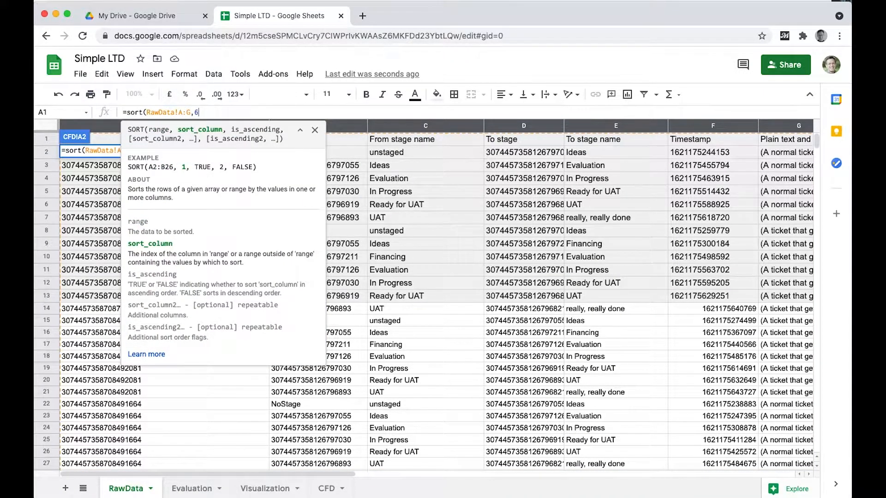
{"action": "type", "text": ","}
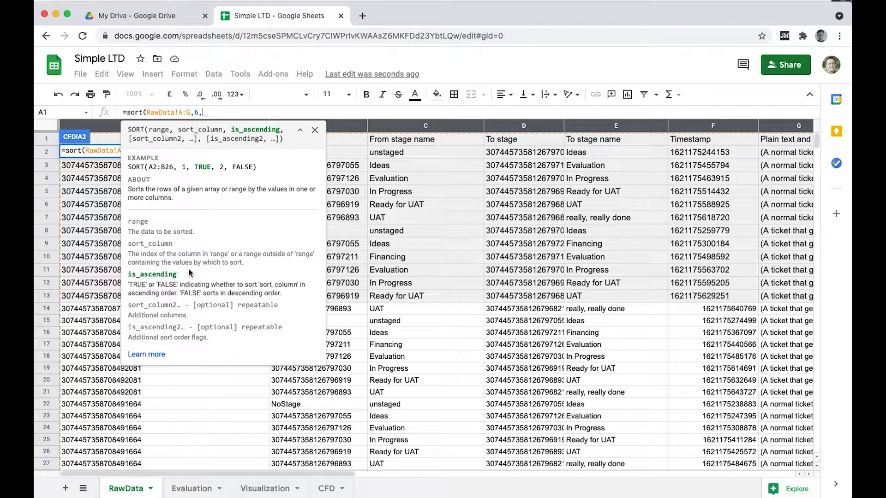
{"action": "type", "text": "true)"}
{"action": "key", "text": "Return"}
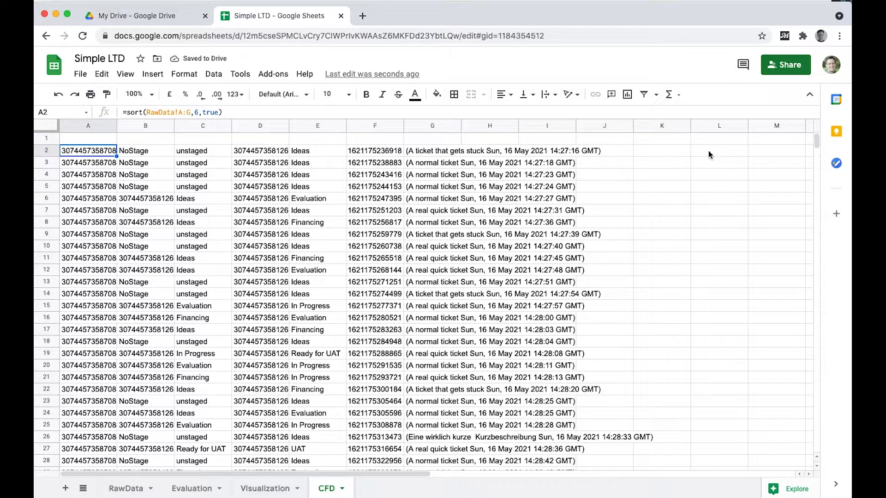
Add the column header "Timestamp" in L1.
{"action": "left_click", "coordinate": [711, 152]}
{"action": "left_click", "coordinate": [710, 139]}
{"action": "type", "text": "Timestamlp"}
{"action": "key", "text": "BackSpace"}
{"action": "key", "text": "BackSpace"}
{"action": "type", "text": "p"}
{"action": "key", "text": "Return"}
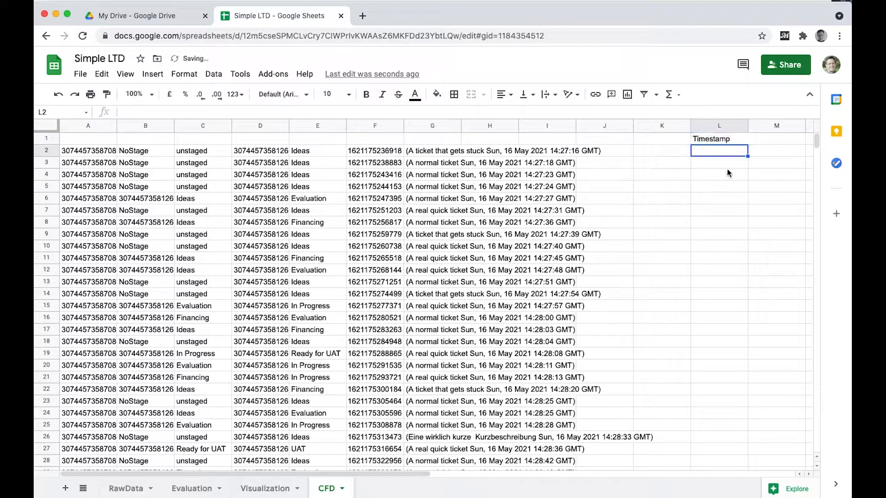
Convert the first row's millisecond timestamp into days in L2 with the formula =F2/(24*60*60*1000).
{"action": "type", "text": "="}
{"action": "key", "text": "Left"}
{"action": "key", "text": "Left"}
{"action": "key", "text": "Left"}
{"action": "key", "text": "Left"}
{"action": "key", "text": "Left"}
{"action": "key", "text": "Left"}
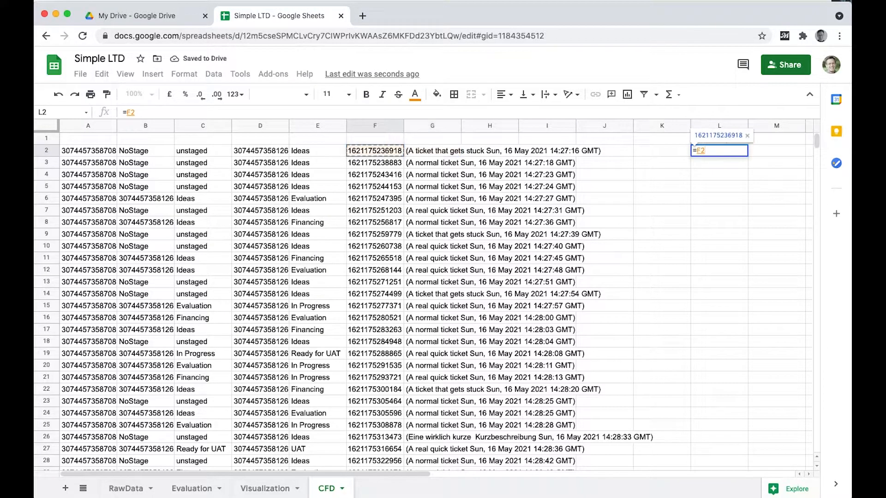
{"action": "left_click", "coordinate": [325, 113]}
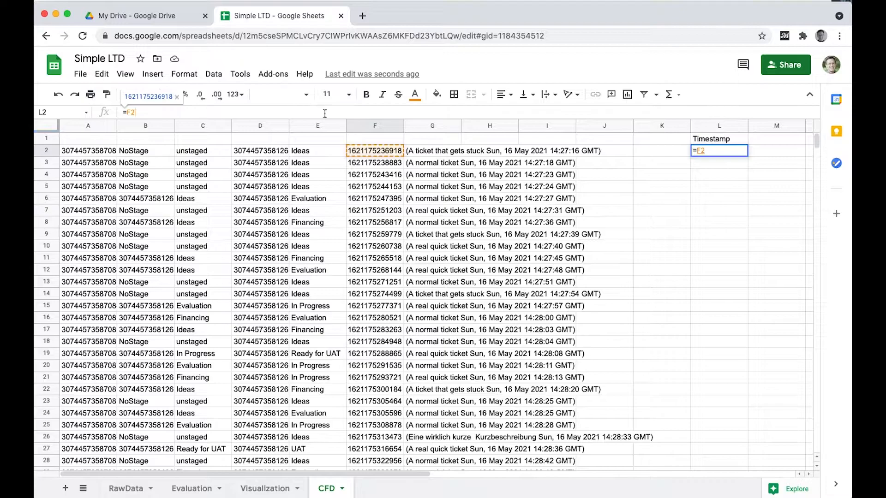
{"action": "type", "text": "/"}
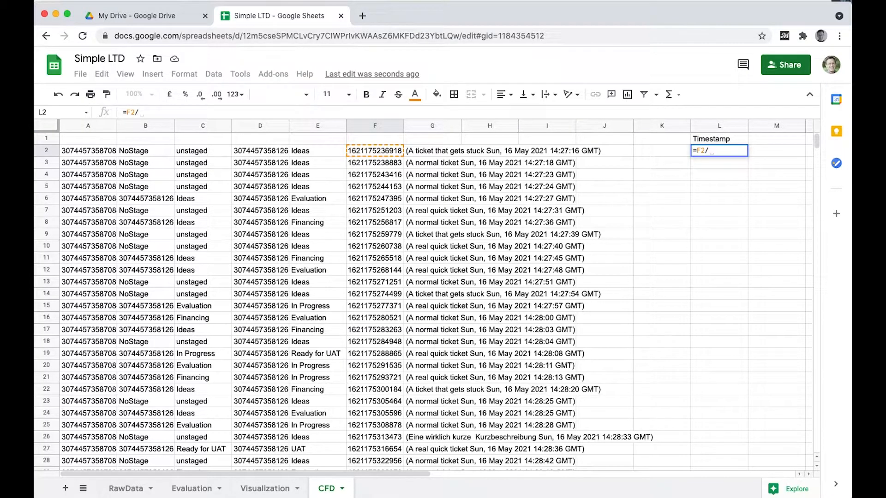
{"action": "type", "text": "(24*60*60"}
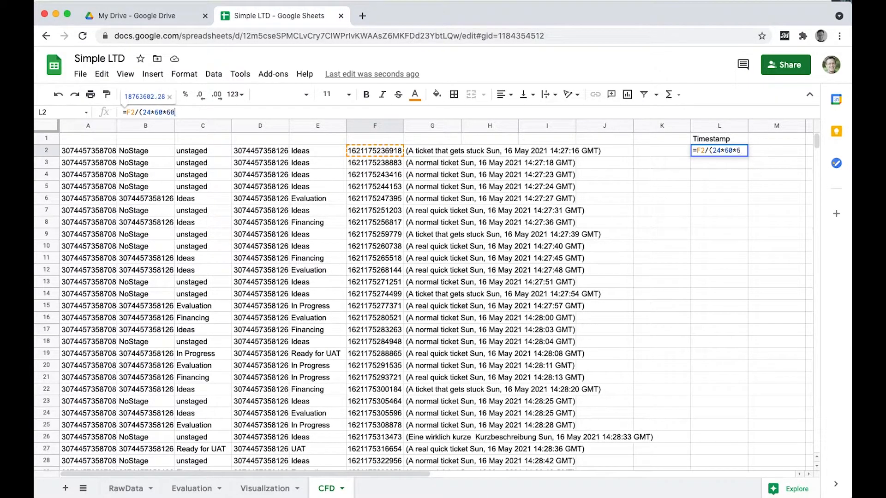
{"action": "type", "text": "*1000)"}
{"action": "key", "text": "Return"}
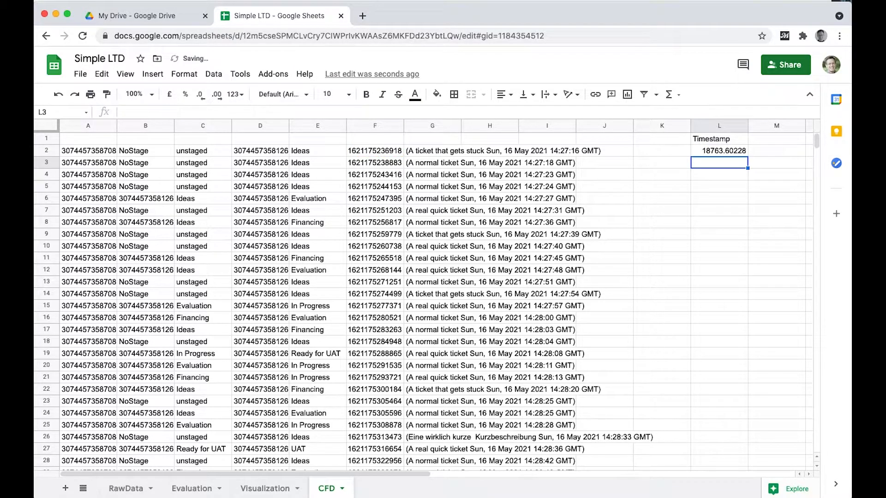
Format L2 as Date time and widen column L to fit the full value.
{"action": "key", "text": "Up"}
{"action": "left_click", "coordinate": [184, 74]}
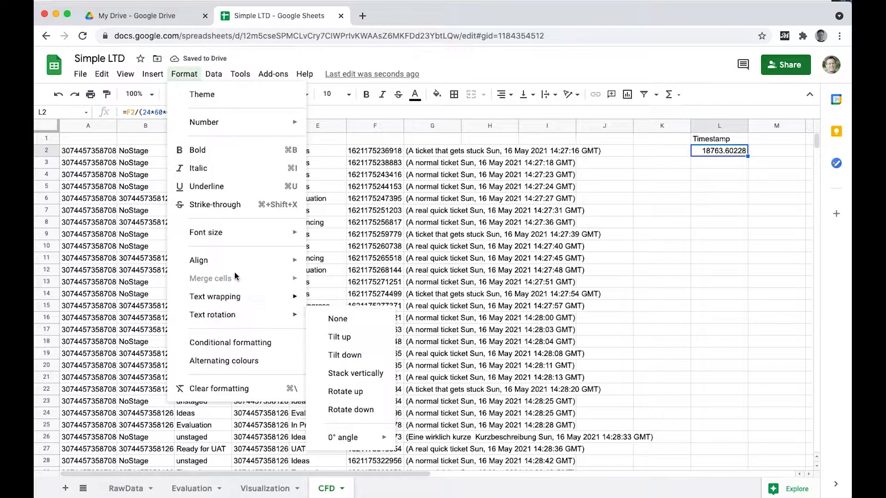
{"action": "mouse_move", "coordinate": [233, 123]}
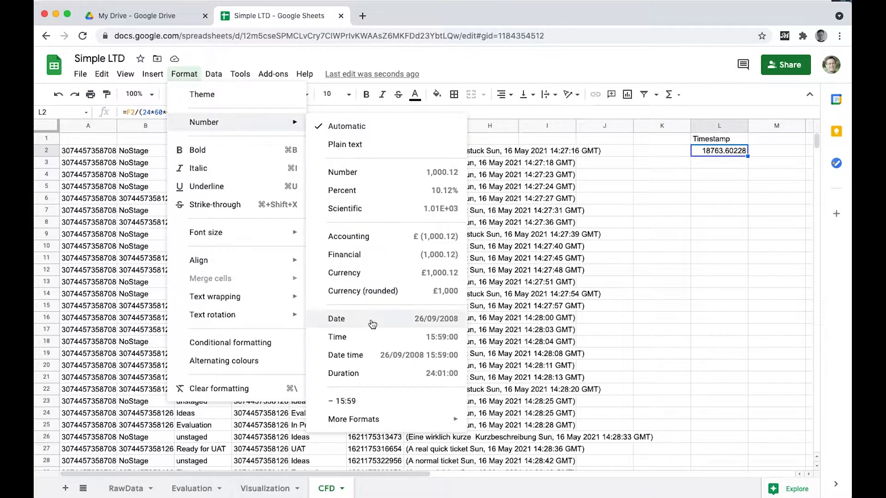
{"action": "left_click", "coordinate": [373, 356]}
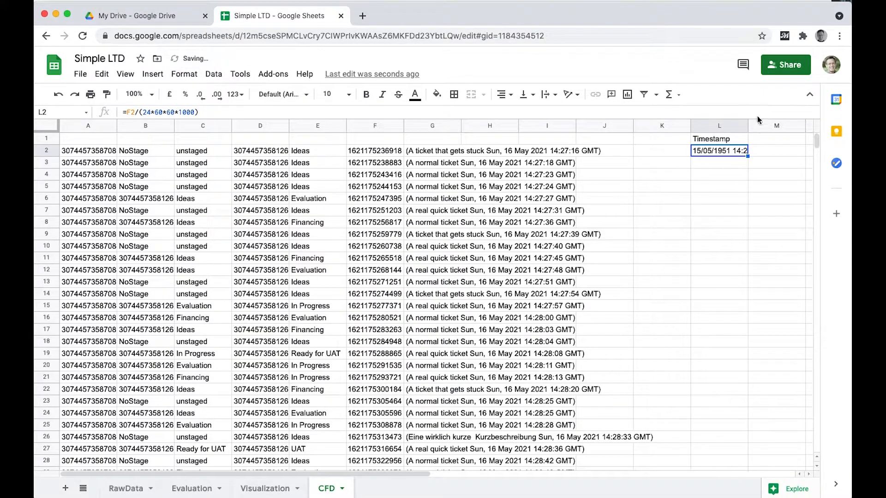
{"action": "left_click_drag", "start_coordinate": [747, 128], "coordinate": [764, 126]}
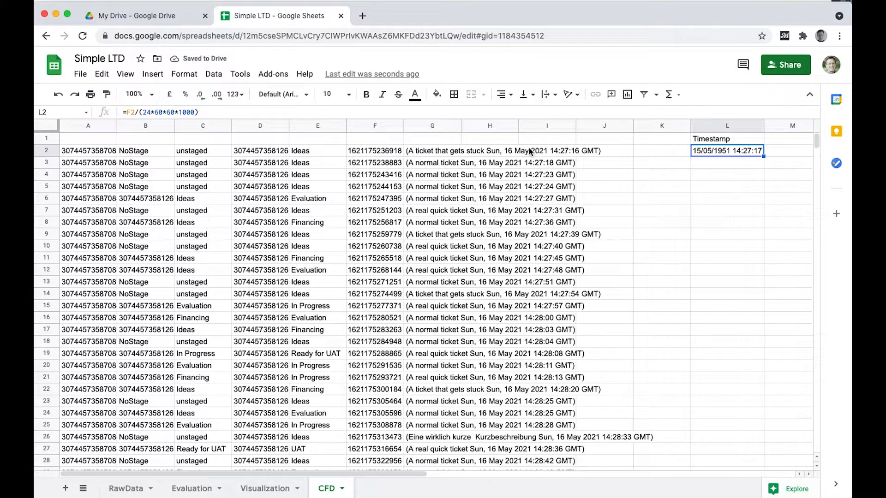
Offset the L2 formula by the epoch date so it reads =(F2/(24*60*60*1000))+date(1970,1,1).
{"action": "left_click", "coordinate": [209, 111]}
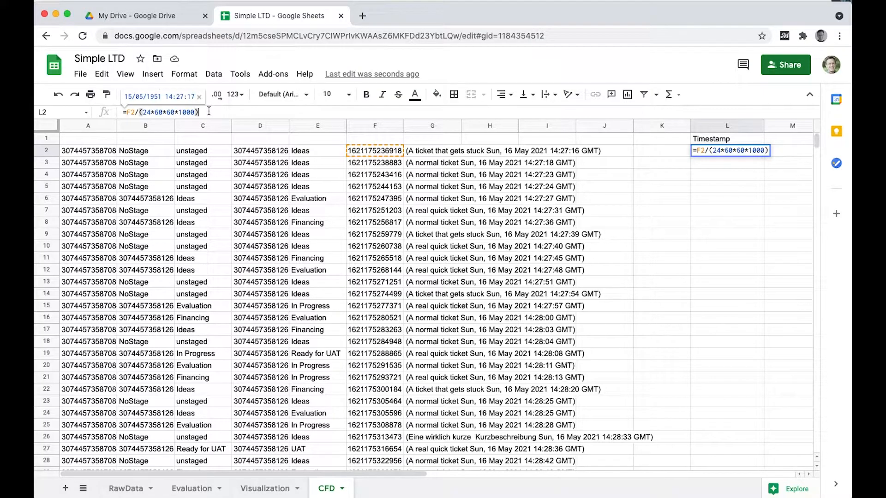
{"action": "type", "text": ")+date("}
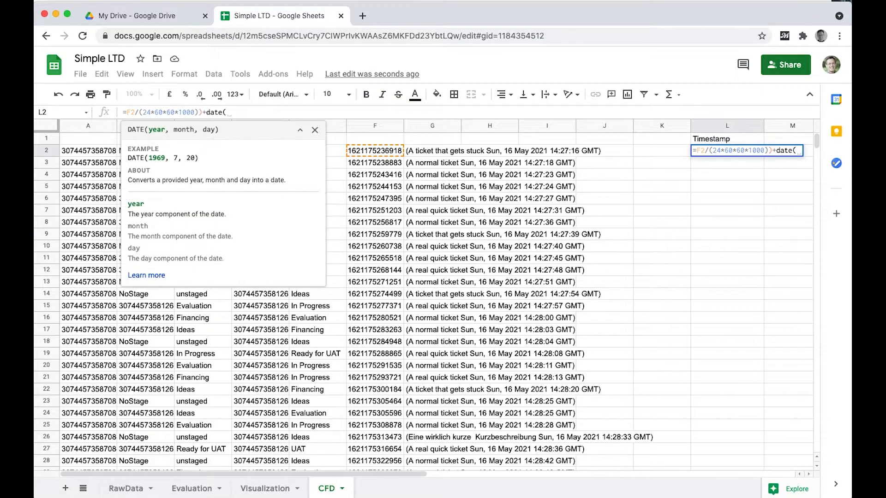
{"action": "type", "text": "1970,1,1)"}
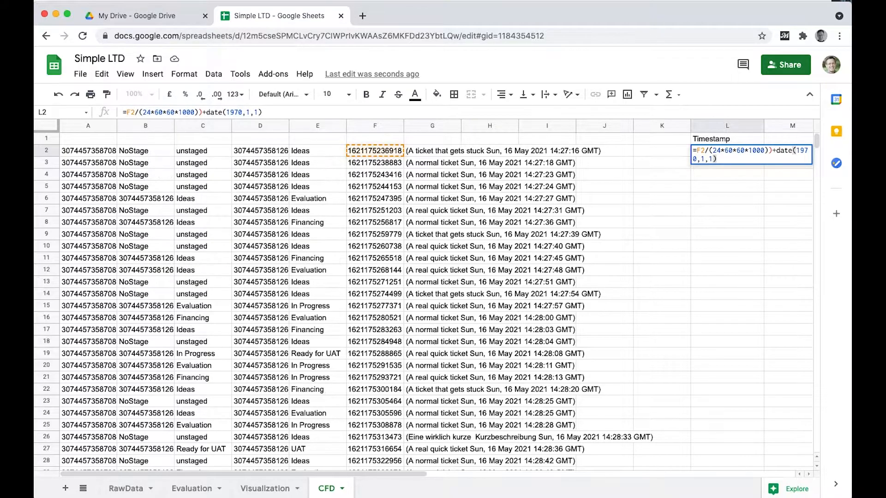
{"action": "key", "text": "Return"}
{"action": "key", "text": "Up"}
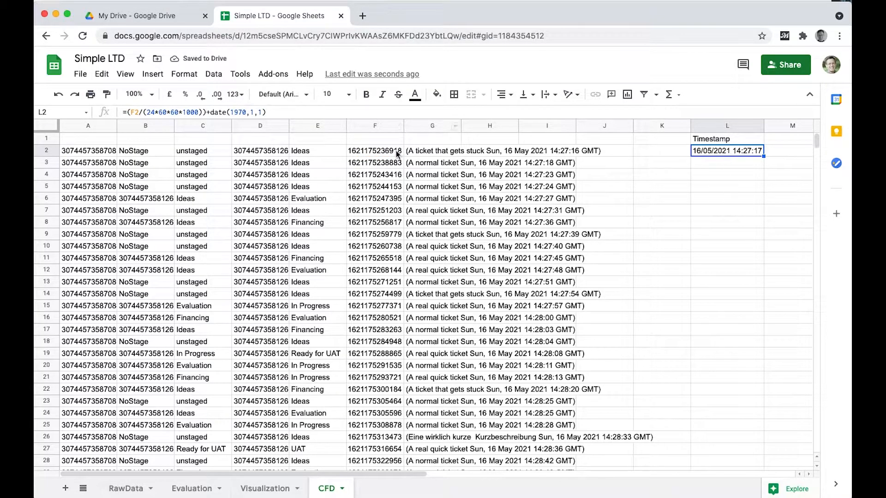
Copy the L2 timestamp formula down through L3:L101.
{"action": "key", "text": "super+c"}
{"action": "key", "text": "Down"}
{"action": "key", "text": "super+shift+Down"}
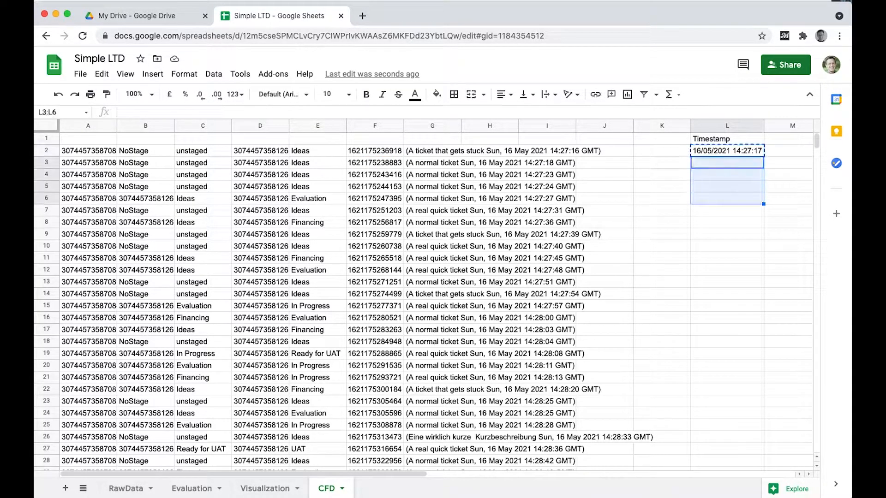
{"action": "scroll", "coordinate": [433, 300], "scroll_direction": "down", "scroll_amount": 2}
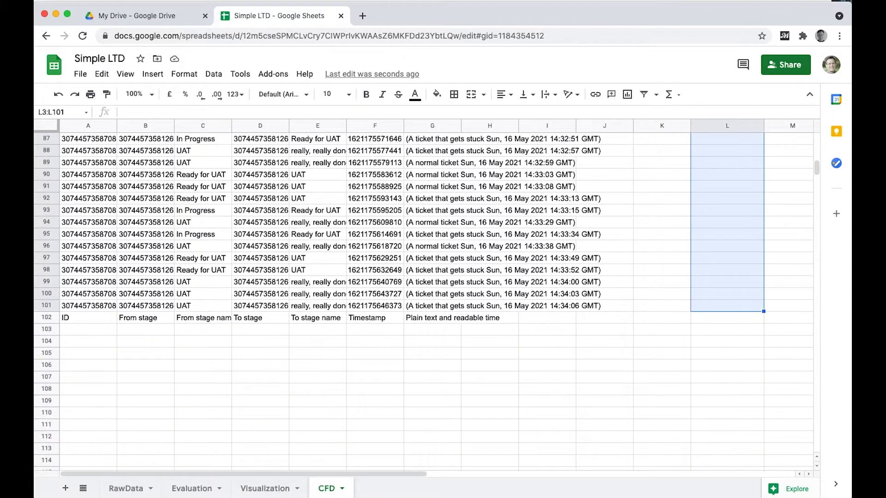
{"action": "key", "text": "super+v"}
{"action": "key", "text": "Up"}
{"action": "key", "text": "Up"}
Add the stage headers "really, really done" in M1 and "UAT" in N1, fitting column M to its text.
{"action": "key", "text": "Right"}
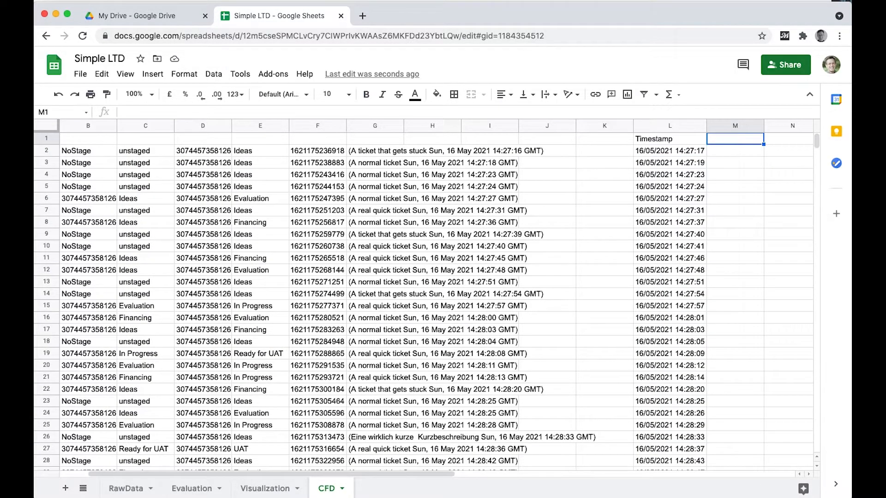
{"action": "key", "text": "super+Tab"}
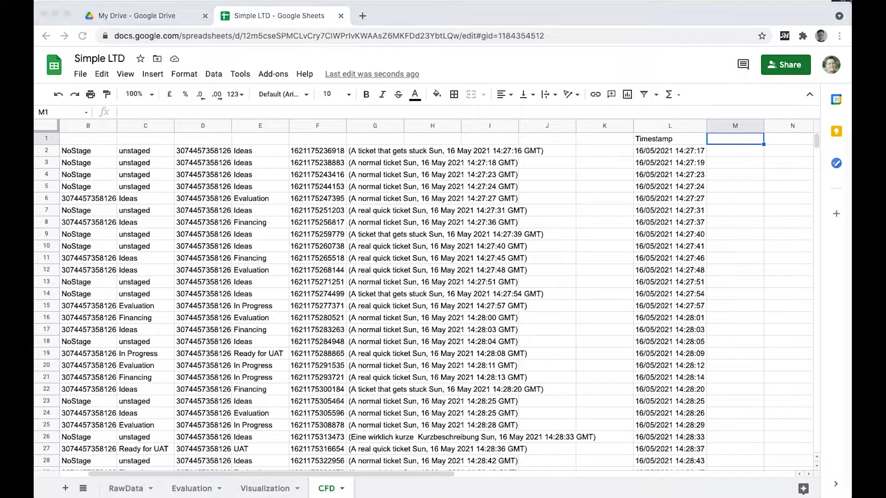
{"action": "left_click", "coordinate": [744, 138]}
{"action": "key", "text": "super+v"}
{"action": "double_click", "coordinate": [765, 125]}
{"action": "left_click", "coordinate": [777, 138]}
{"action": "type", "text": "UAT"}
{"action": "key", "text": "Tab"}
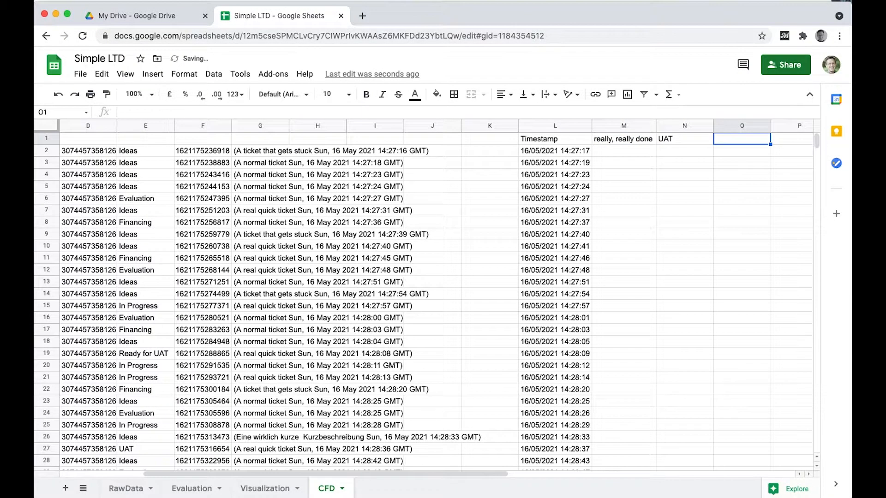
Fill O1 to S1 with the stage headers "Ready for UAT", "In Progress", "Evaluation", "Finance" and "Ideas".
{"action": "type", "text": "Ready for"}
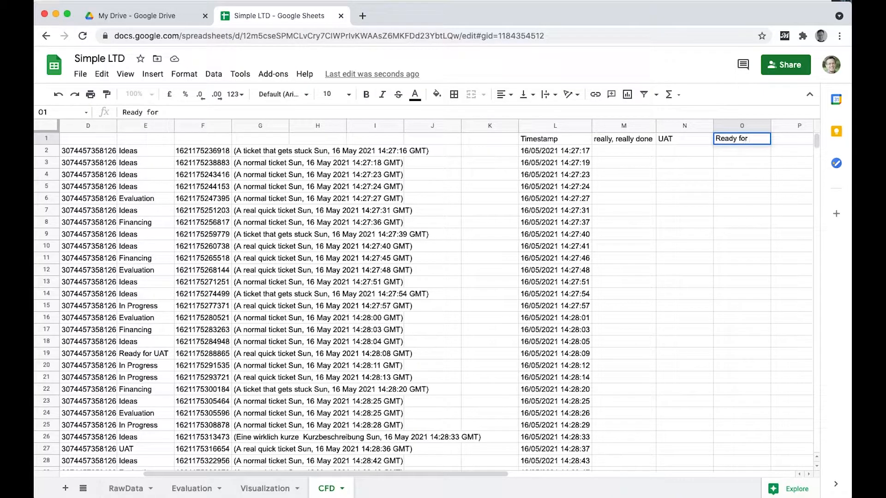
{"action": "type", "text": " UAT"}
{"action": "key", "text": "Tab"}
{"action": "type", "text": "In"}
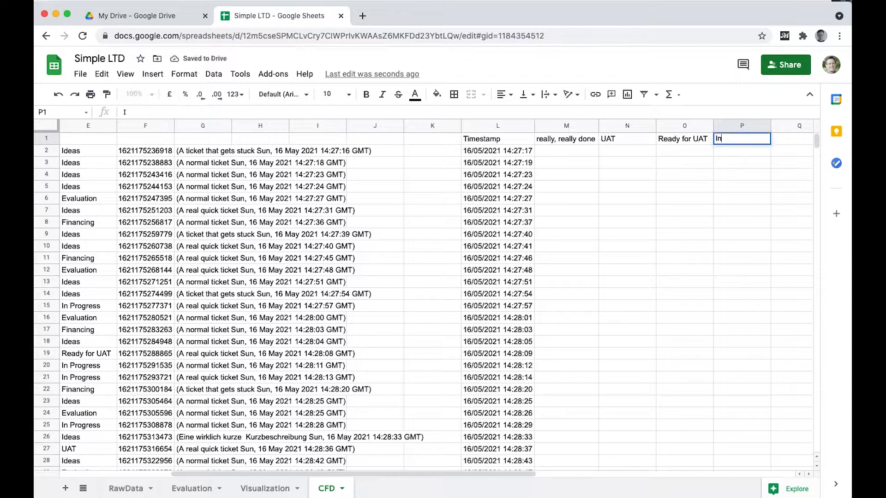
{"action": "type", "text": " Progress"}
{"action": "key", "text": "Tab"}
{"action": "type", "text": "Evaluation"}
{"action": "key", "text": "Tab"}
{"action": "type", "text": "Finance"}
{"action": "key", "text": "Tab"}
{"action": "type", "text": "Ideas"}
{"action": "key", "text": "Return"}
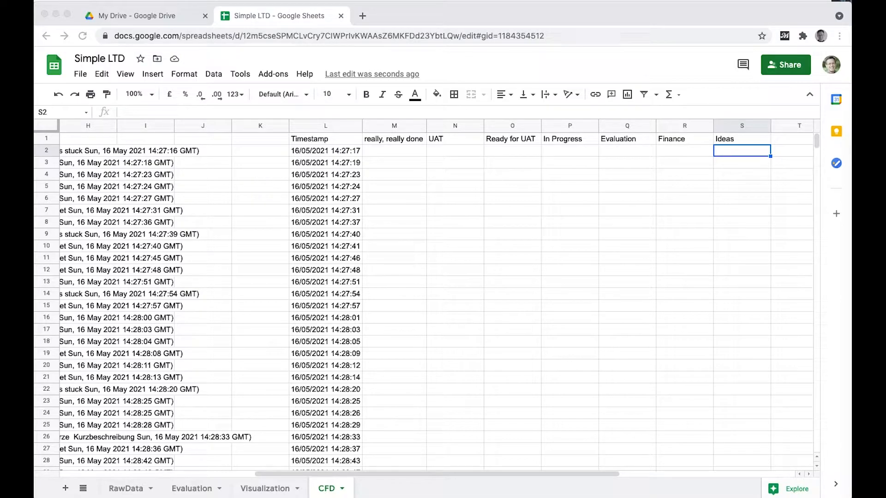
Start the running-count formula in S3 as =S2+if($E3=, with the To stage name column anchored.
{"action": "left_click", "coordinate": [743, 152]}
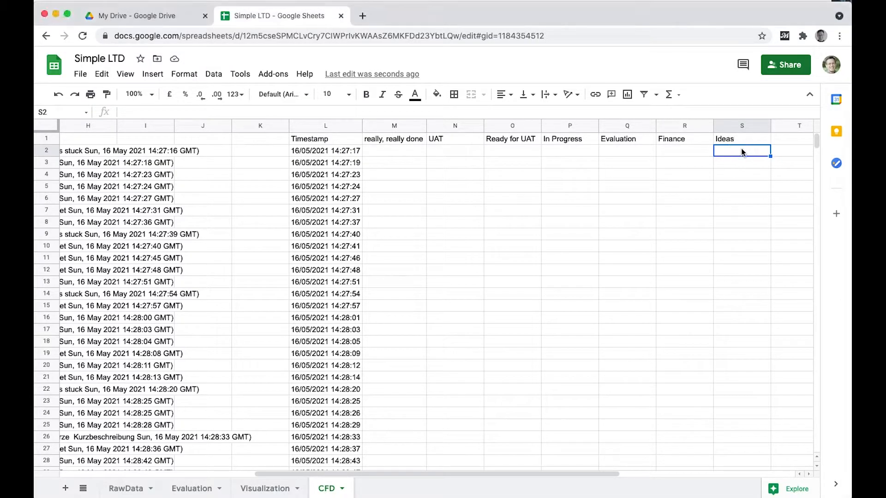
{"action": "key", "text": "Down"}
{"action": "type", "text": "=S2+if("}
{"action": "key", "text": "Left"}
{"action": "key", "text": "Left"}
{"action": "key", "text": "Left"}
{"action": "key", "text": "Left"}
{"action": "key", "text": "Left"}
{"action": "key", "text": "Left"}
{"action": "key", "text": "Left"}
{"action": "key", "text": "Left"}
{"action": "key", "text": "Left"}
{"action": "key", "text": "Left"}
{"action": "key", "text": "Left"}
{"action": "key", "text": "Left"}
{"action": "key", "text": "Left"}
{"action": "key", "text": "Left"}
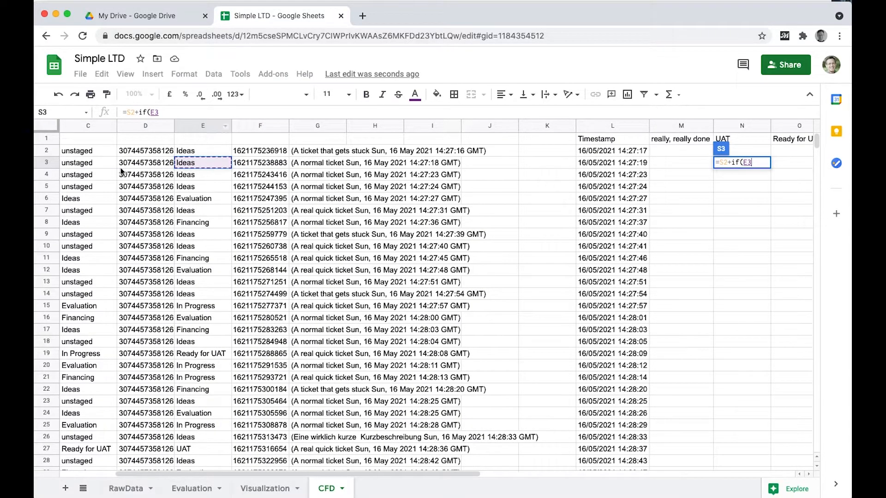
{"action": "left_click", "coordinate": [153, 112]}
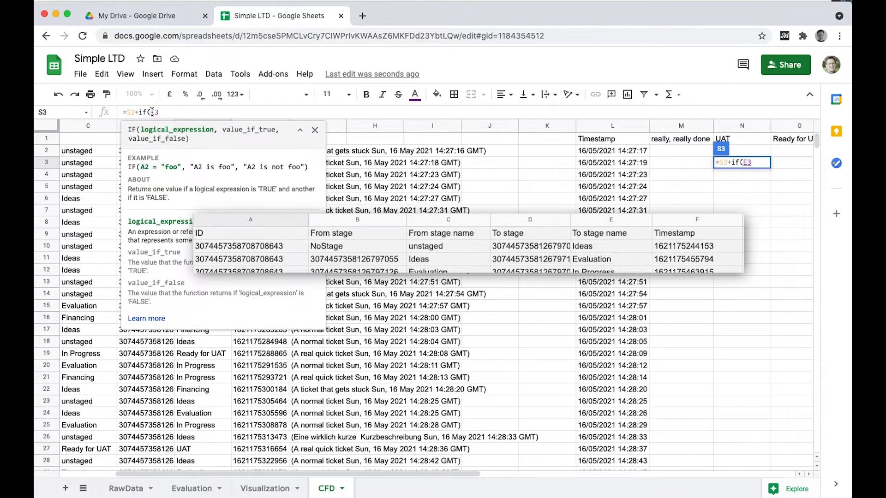
{"action": "type", "text": "$"}
{"action": "key", "text": "Right"}
{"action": "key", "text": "Right"}
{"action": "type", "text": "="}
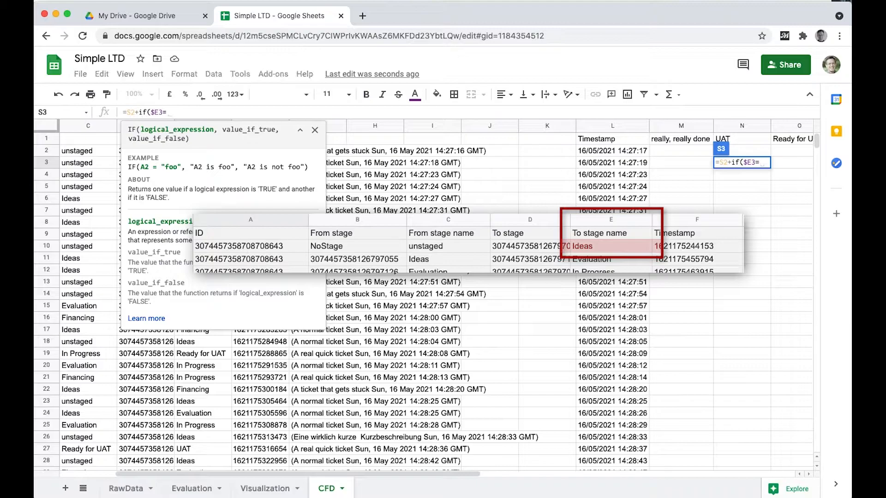
Complete the first IF in S3 by comparing with the row-anchored Ideas header, so it reads =S2+if($E3=S$1,1,).
{"action": "scroll", "coordinate": [741, 284], "scroll_direction": "right", "scroll_amount": 2}
{"action": "key", "text": "Up"}
{"action": "key", "text": "Up"}
{"action": "key", "text": "F4"}
{"action": "key", "text": "F4"}
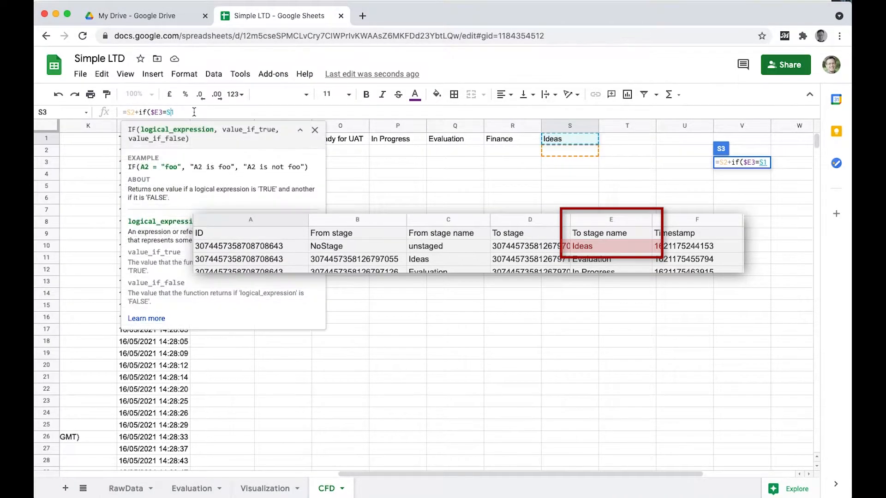
{"action": "type", "text": ",1,)"}
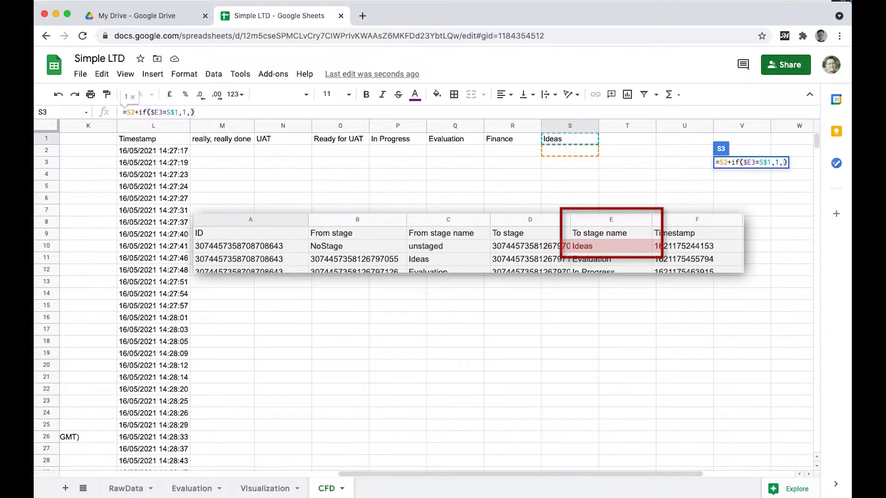
{"action": "type", "text": "-"}
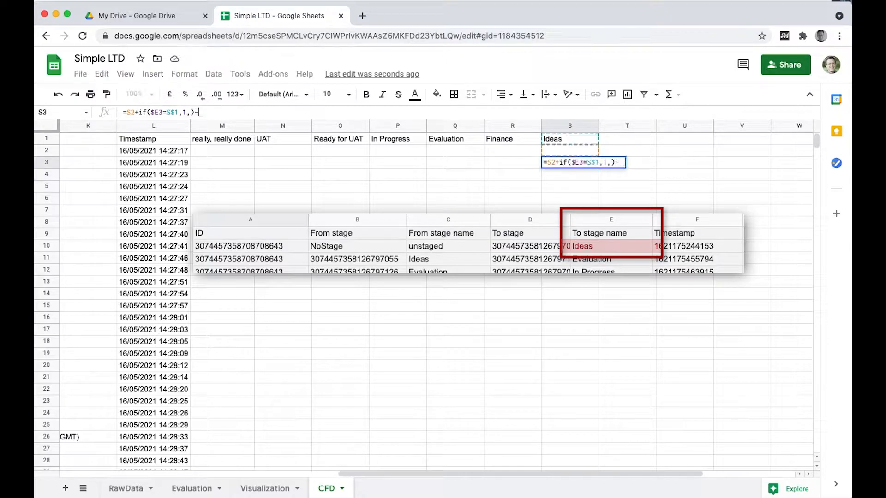
{"action": "type", "text": "if($C3"}
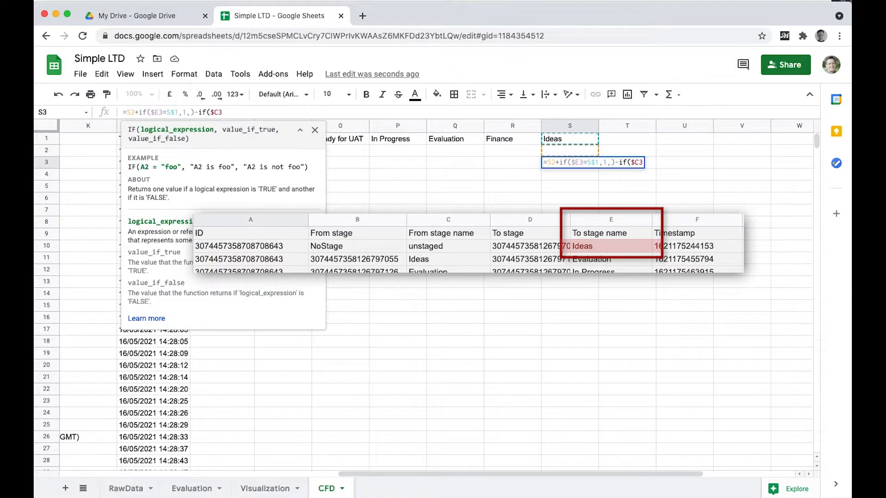
{"action": "type", "text": "="}
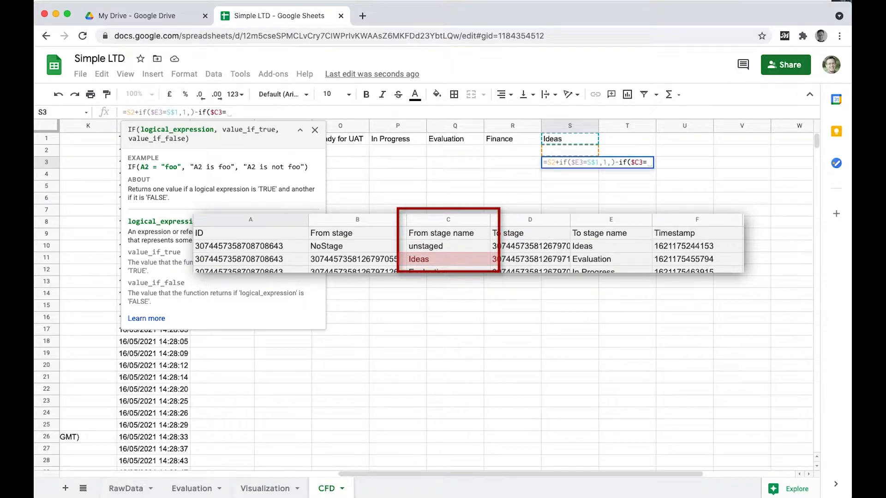
{"action": "type", "text": "S$1,1,)"}
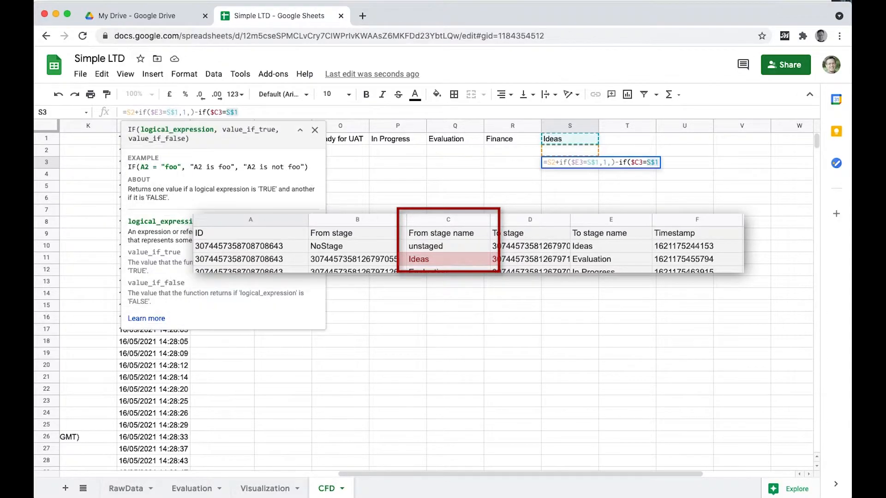
Subtract a second IF for the From stage name in S3, completing the formula as =S2+if($E3=S$1,1,0)-if($C3=S$1,1,0).
{"action": "key", "text": "Return"}
{"action": "double_click", "coordinate": [587, 162]}
{"action": "left_click", "coordinate": [610, 164]}
{"action": "type", "text": "0"}
{"action": "key", "text": "Return"}
Copy the S3 running-count formula down through S4:S101.
{"action": "key", "text": "Up"}
{"action": "key", "text": "super+c"}
{"action": "key", "text": "Down"}
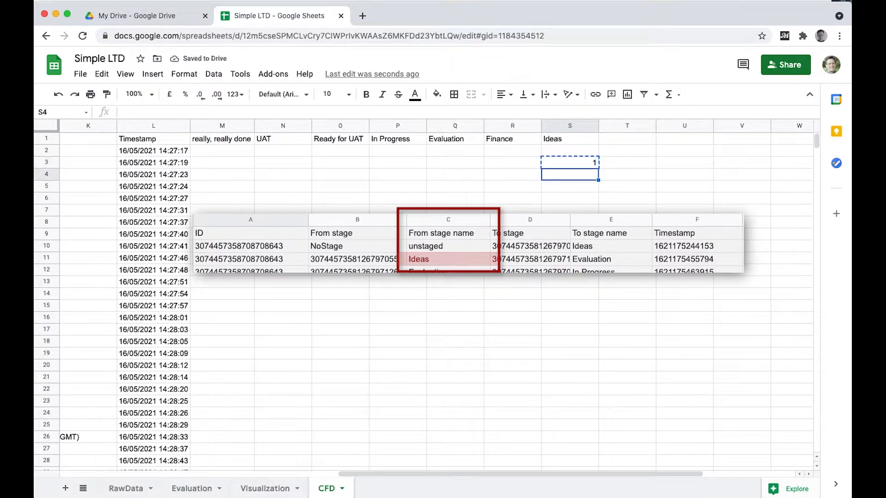
{"action": "key", "text": "shift+Down"}
{"action": "key", "text": "shift+Down"}
{"action": "key", "text": "shift+Down"}
{"action": "key", "text": "shift+Down"}
{"action": "key", "text": "shift+Down"}
{"action": "key", "text": "shift+Down"}
{"action": "key", "text": "shift+Down"}
{"action": "key", "text": "shift+Down"}
{"action": "key", "text": "shift+Down"}
{"action": "key", "text": "shift+Down"}
{"action": "key", "text": "shift+Down"}
{"action": "key", "text": "shift+Down"}
{"action": "key", "text": "shift+Down"}
{"action": "key", "text": "shift+Down"}
{"action": "key", "text": "shift+Down"}
{"action": "key", "text": "shift+Down"}
{"action": "key", "text": "shift+Down"}
{"action": "key", "text": "shift+Down"}
{"action": "key", "text": "shift+Down"}
{"action": "key", "text": "shift+Down"}
{"action": "key", "text": "shift+Up"}
{"action": "key", "text": "shift+Up"}
{"action": "key", "text": "shift+Up"}
{"action": "key", "text": "shift+Up"}
{"action": "key", "text": "shift+Up"}
{"action": "key", "text": "shift+Up"}
{"action": "key", "text": "shift+Up"}
{"action": "key", "text": "shift+Up"}
{"action": "key", "text": "shift+Up"}
{"action": "key", "text": "shift+Up"}
{"action": "key", "text": "shift+Up"}
{"action": "key", "text": "shift+Up"}
{"action": "key", "text": "shift+Up"}
{"action": "key", "text": "shift+Up"}
{"action": "key", "text": "super+v"}
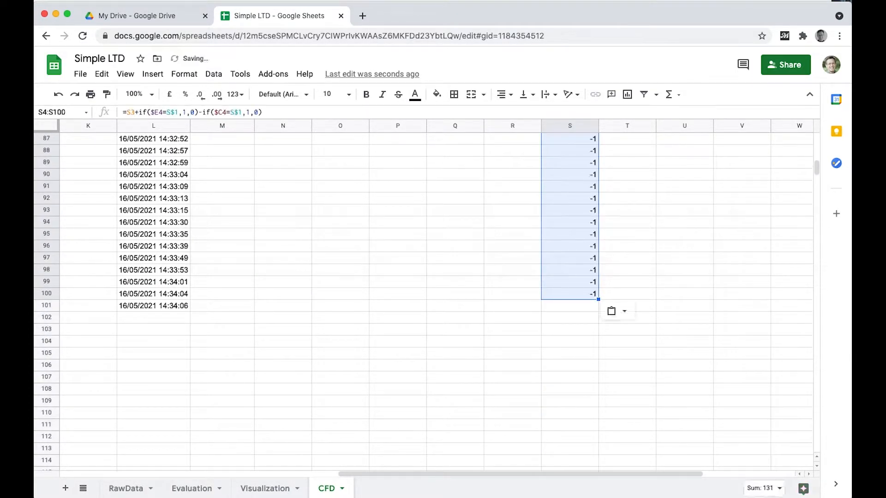
{"action": "key", "text": "Down"}
{"action": "key", "text": "Down"}
{"action": "key", "text": "Down"}
{"action": "key", "text": "Down"}
{"action": "key", "text": "Down"}
{"action": "key", "text": "Down"}
{"action": "key", "text": "Down"}
{"action": "key", "text": "Down"}
{"action": "key", "text": "Down"}
{"action": "key", "text": "Down"}
{"action": "key", "text": "Down"}
{"action": "key", "text": "Down"}
{"action": "key", "text": "Down"}
{"action": "key", "text": "Down"}
{"action": "key", "text": "Down"}
{"action": "key", "text": "Down"}
{"action": "key", "text": "Down"}
{"action": "key", "text": "Down"}
{"action": "key", "text": "Down"}
{"action": "key", "text": "Down"}
{"action": "key", "text": "Up"}
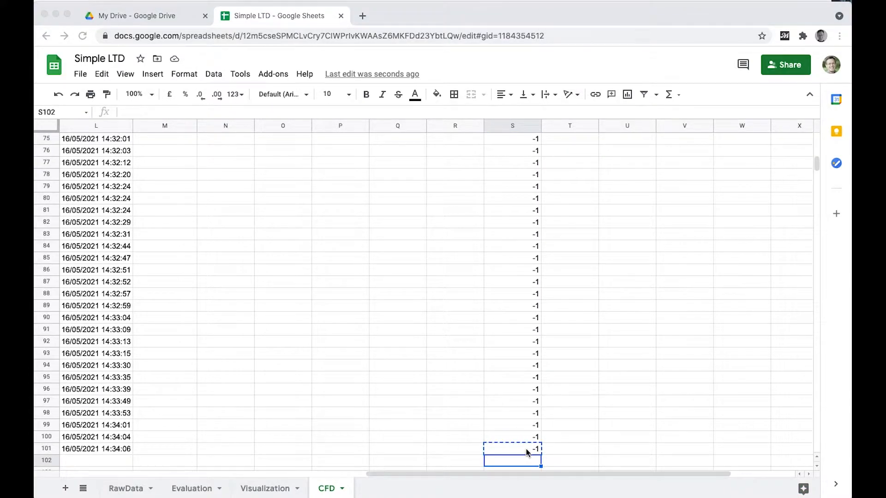
{"action": "left_click", "coordinate": [526, 450]}
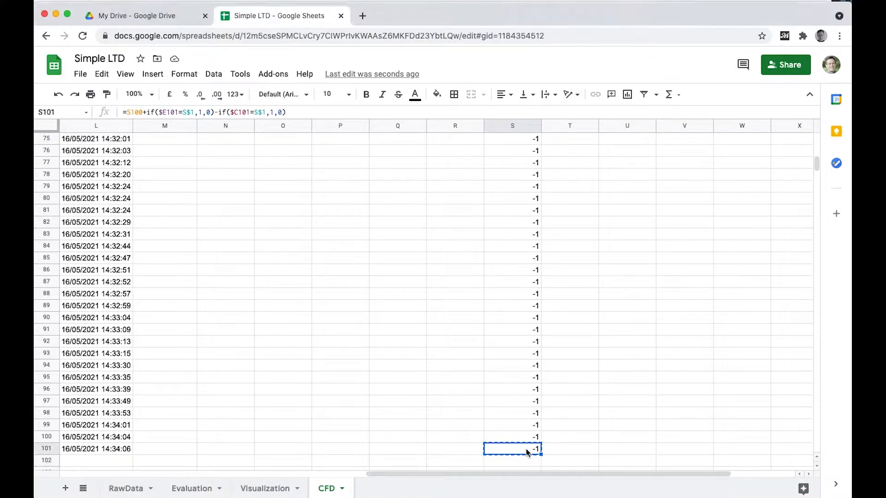
Copy the running-count formula from S3 up into S2.
{"action": "key", "text": "Up"}
{"action": "key", "text": "Up"}
{"action": "key", "text": "Up"}
{"action": "key", "text": "Up"}
{"action": "key", "text": "Up"}
{"action": "key", "text": "Up"}
{"action": "key", "text": "Up"}
{"action": "key", "text": "Up"}
{"action": "key", "text": "Up"}
{"action": "key", "text": "Up"}
{"action": "key", "text": "Up"}
{"action": "key", "text": "Up"}
{"action": "key", "text": "Up"}
{"action": "key", "text": "Up"}
{"action": "key", "text": "Up"}
{"action": "key", "text": "Up"}
{"action": "key", "text": "Up"}
{"action": "key", "text": "Up"}
{"action": "key", "text": "Up"}
{"action": "key", "text": "Up"}
{"action": "key", "text": "Up"}
{"action": "key", "text": "Up"}
{"action": "key", "text": "Up"}
{"action": "key", "text": "Up"}
{"action": "key", "text": "Up"}
{"action": "key", "text": "Up"}
{"action": "key", "text": "Up"}
{"action": "key", "text": "Up"}
{"action": "key", "text": "Up"}
{"action": "key", "text": "Up"}
{"action": "key", "text": "Up"}
{"action": "key", "text": "Up"}
{"action": "key", "text": "Up"}
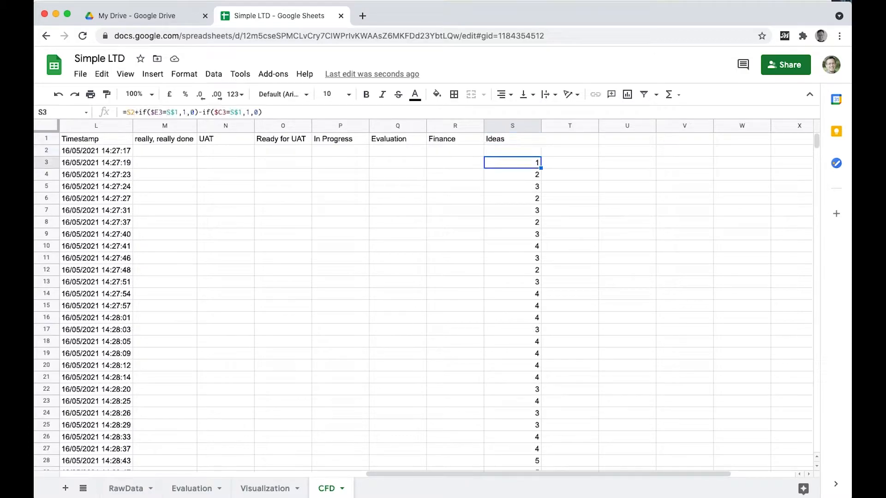
{"action": "key", "text": "ctrl+c"}
{"action": "key", "text": "Up"}
{"action": "key", "text": "ctrl+v"}
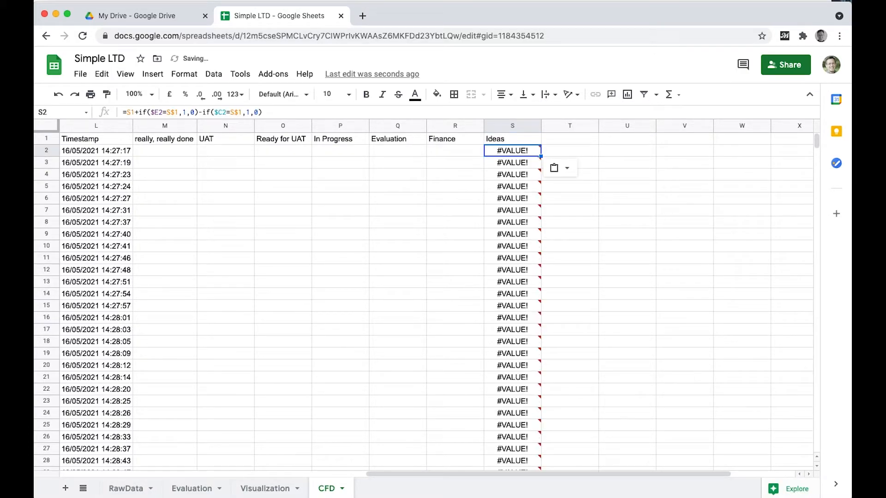
Remove the reference to the header cell from the S2 formula so it reads =if($E2=S$1,1,0)-if($C2=S$1,1,0).
{"action": "double_click", "coordinate": [512, 150]}
{"action": "left_click", "coordinate": [494, 150]}
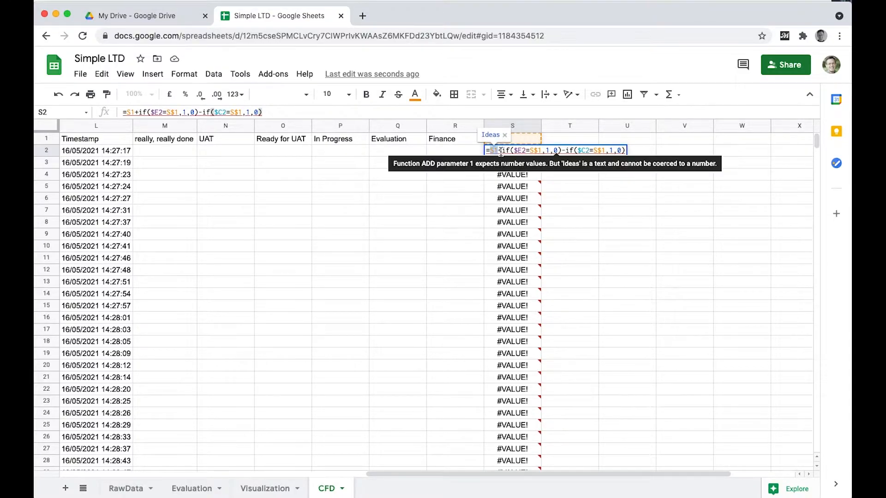
{"action": "key", "text": "BackSpace"}
{"action": "type", "text": "T"}
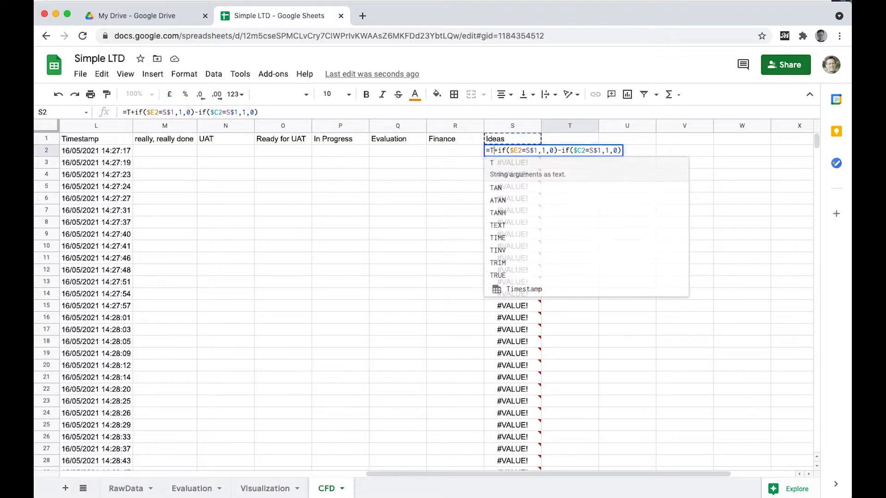
{"action": "key", "text": "BackSpace"}
{"action": "key", "text": "Delete"}
{"action": "key", "text": "Return"}
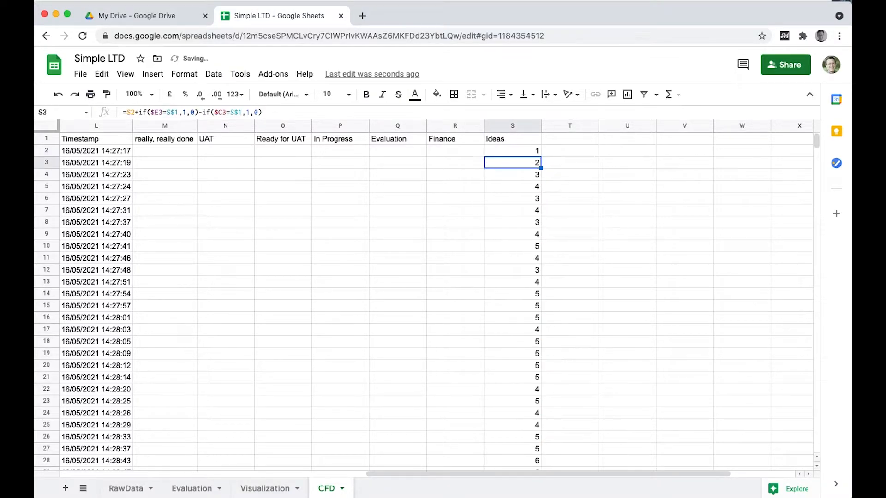
Copy the Ideas count formulas in S2:S101 to the other stage columns, M through R.
{"action": "scroll", "coordinate": [523, 290], "scroll_direction": "down", "scroll_amount": 10}
{"action": "scroll", "coordinate": [523, 289], "scroll_direction": "down", "scroll_amount": 10}
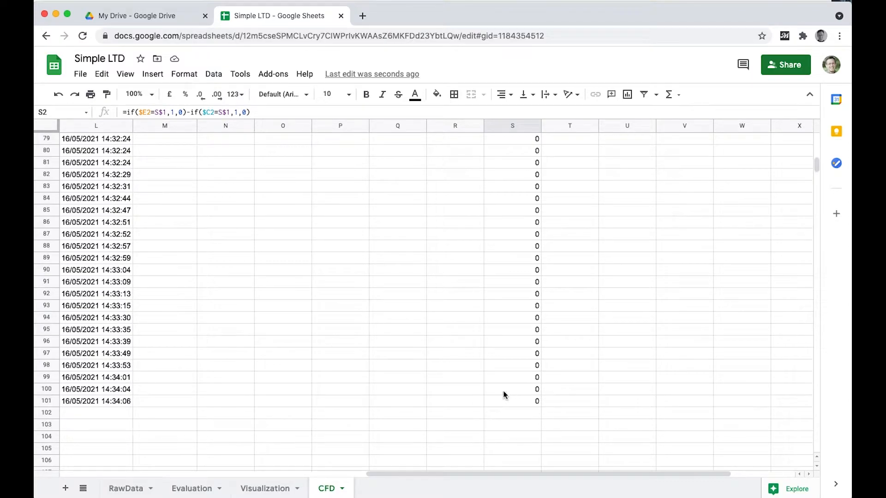
{"action": "scroll", "coordinate": [516, 408], "scroll_direction": "up", "scroll_amount": 20}
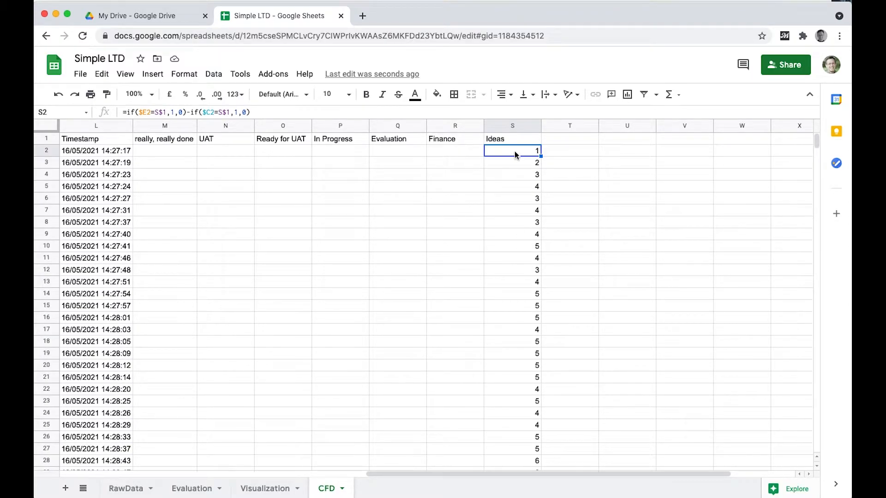
{"action": "key", "text": "super+shift+Down"}
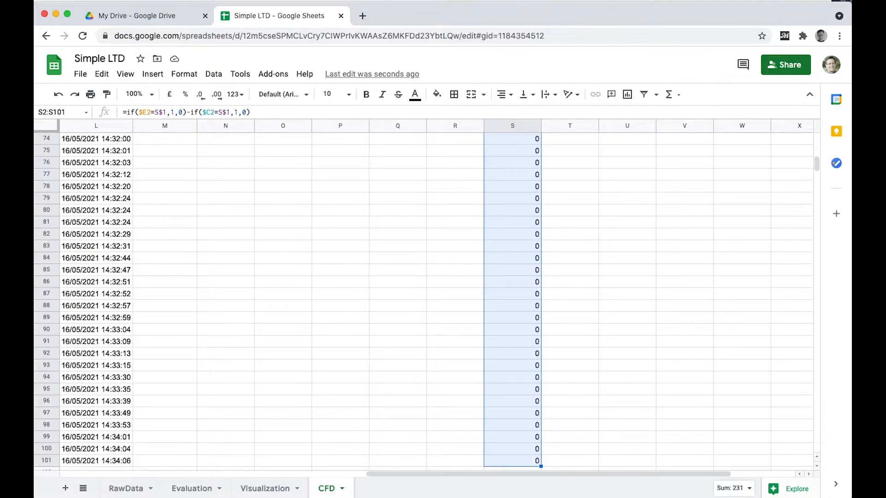
{"action": "key", "text": "super+c"}
{"action": "scroll", "coordinate": [512, 207], "scroll_direction": "up", "scroll_amount": 20}
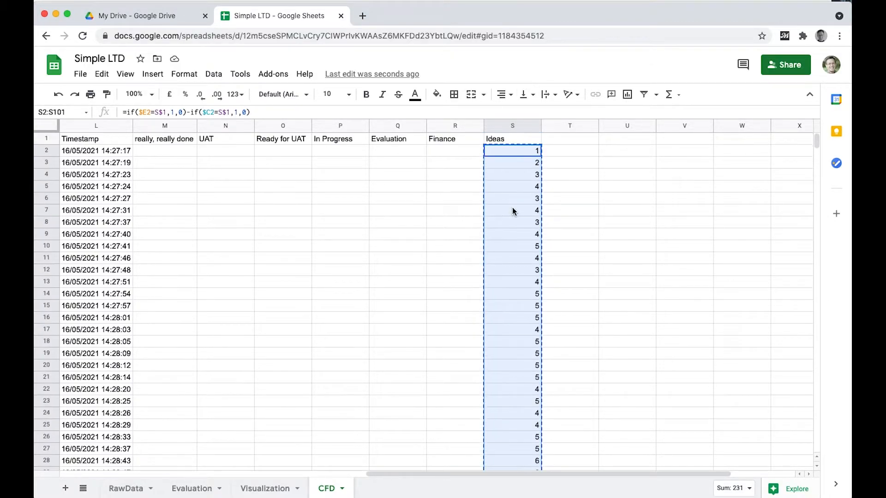
{"action": "left_click", "coordinate": [463, 147]}
{"action": "key", "text": "shift+Left"}
{"action": "key", "text": "shift+Left"}
{"action": "key", "text": "shift+Left"}
{"action": "key", "text": "shift+Left"}
{"action": "key", "text": "shift+Left"}
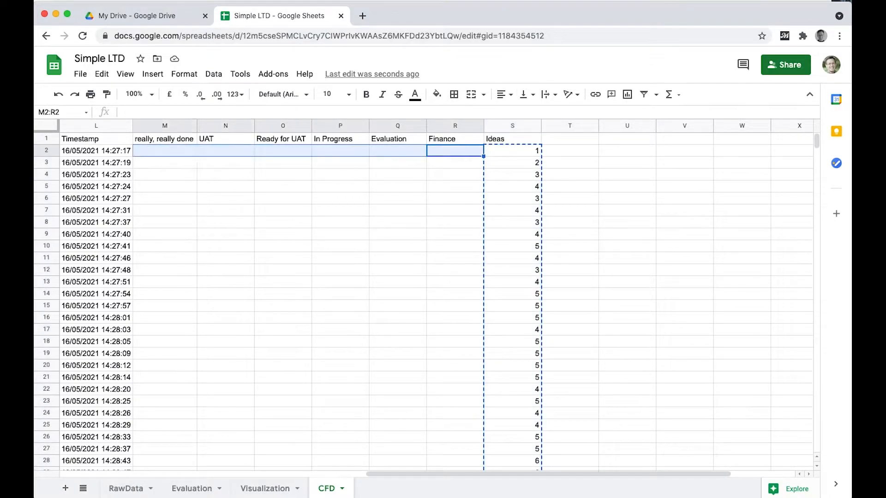
{"action": "key", "text": "super+v"}
Select and copy the whole table L1:S101, from the Timestamp header to the last Ideas count.
{"action": "scroll", "coordinate": [185, 142], "scroll_direction": "left", "scroll_amount": 1}
{"action": "left_click", "coordinate": [150, 142]}
{"action": "key", "text": "shift+Right"}
{"action": "key", "text": "shift+Right"}
{"action": "key", "text": "shift+Right"}
{"action": "key", "text": "shift+Right"}
{"action": "key", "text": "shift+Right"}
{"action": "key", "text": "shift+Right"}
{"action": "key", "text": "shift+Right"}
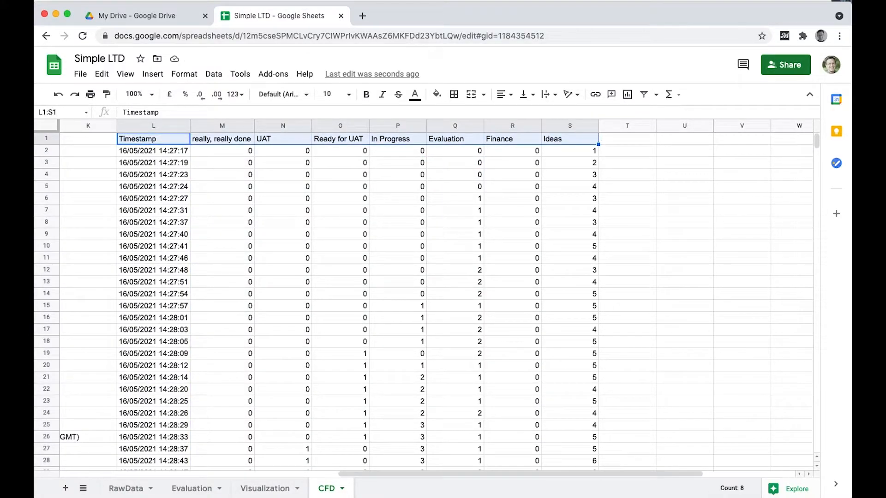
{"action": "key", "text": "super+shift+Down"}
{"action": "key", "text": "super+c"}
Insert a chart based on the selected table L1:S101.
{"action": "scroll", "coordinate": [641, 217], "scroll_direction": "up", "scroll_amount": 15}
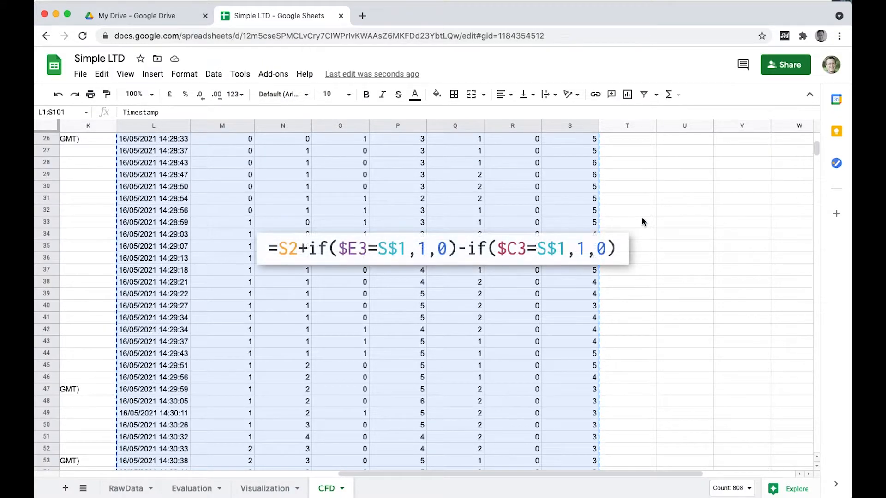
{"action": "scroll", "coordinate": [642, 218], "scroll_direction": "up", "scroll_amount": 2}
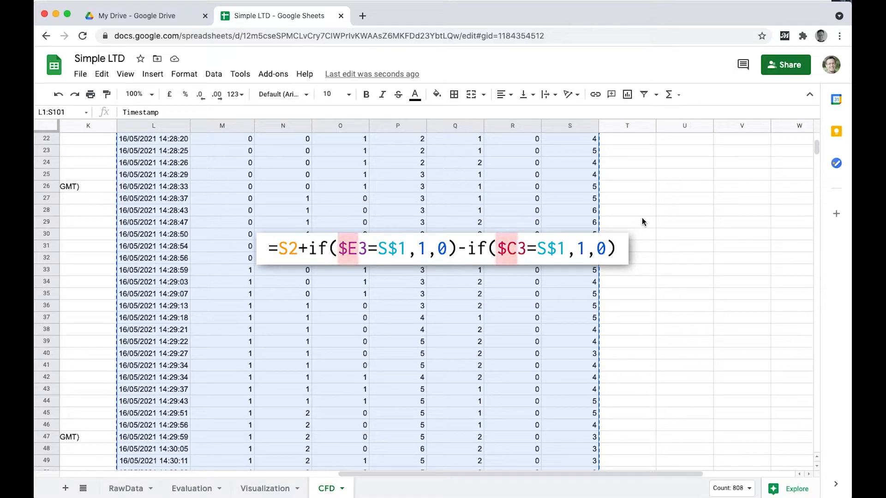
{"action": "scroll", "coordinate": [642, 218], "scroll_direction": "up", "scroll_amount": 2}
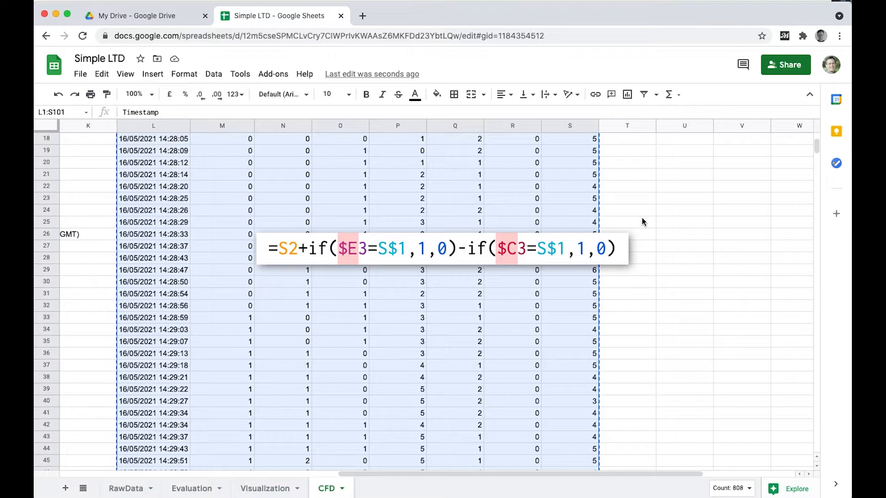
{"action": "scroll", "coordinate": [642, 217], "scroll_direction": "up", "scroll_amount": 2}
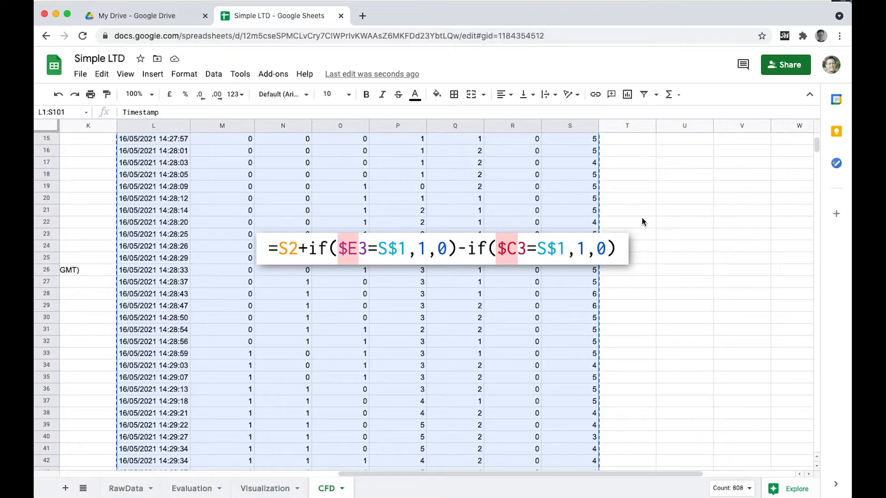
{"action": "scroll", "coordinate": [643, 221], "scroll_direction": "up", "scroll_amount": 2}
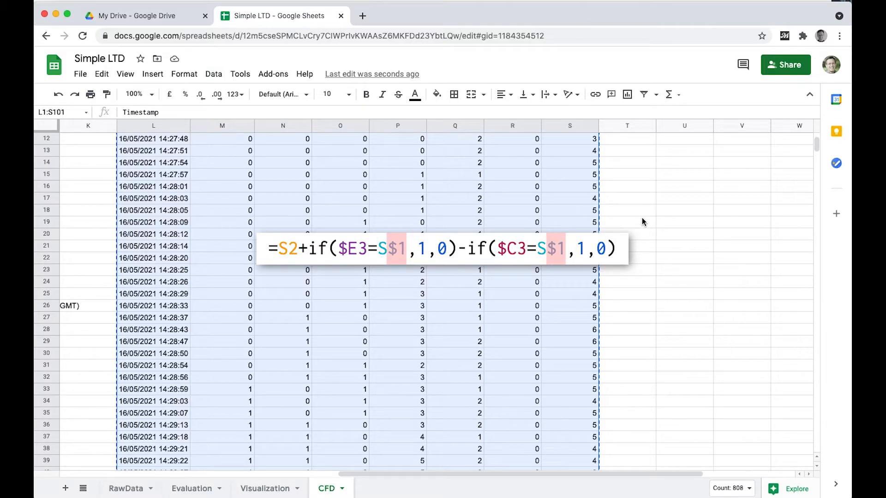
{"action": "scroll", "coordinate": [642, 222], "scroll_direction": "up", "scroll_amount": 1}
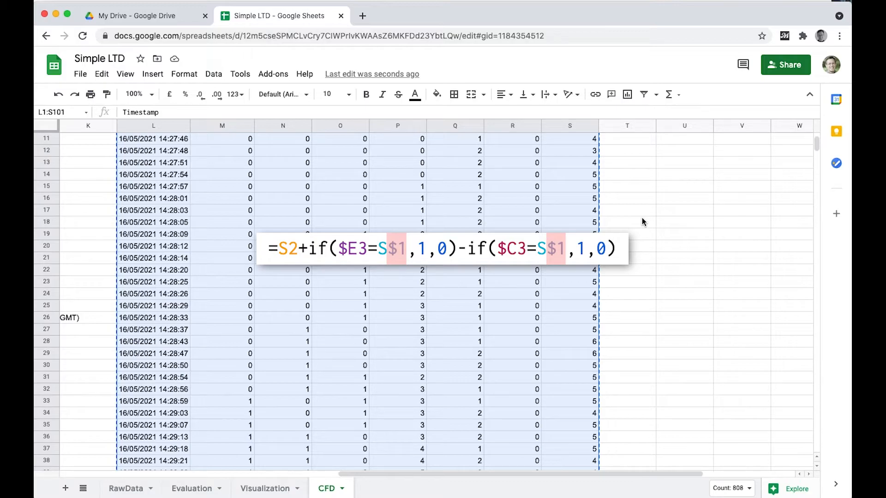
{"action": "scroll", "coordinate": [642, 218], "scroll_direction": "up", "scroll_amount": 3}
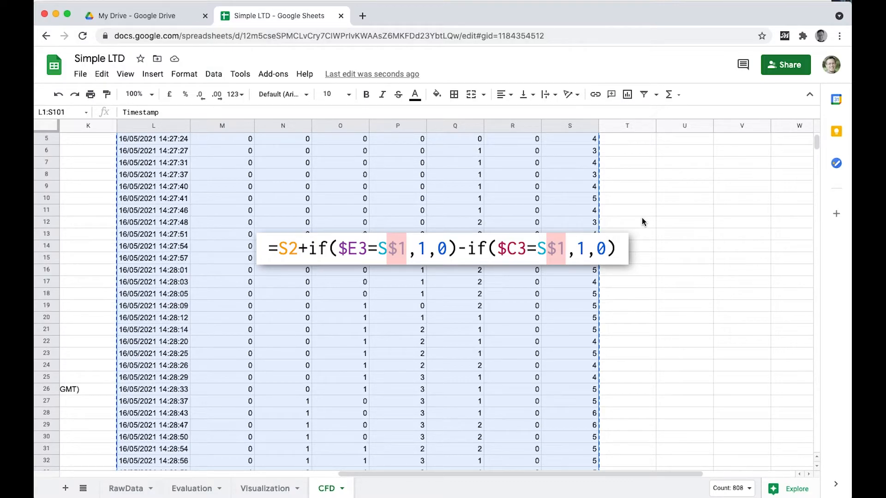
{"action": "scroll", "coordinate": [642, 220], "scroll_direction": "up", "scroll_amount": 2}
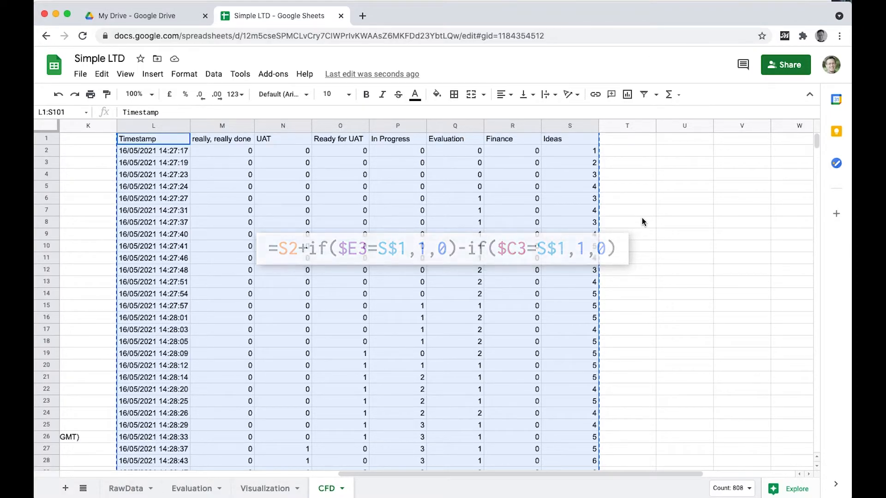
{"action": "scroll", "coordinate": [642, 217], "scroll_direction": "right", "scroll_amount": 3}
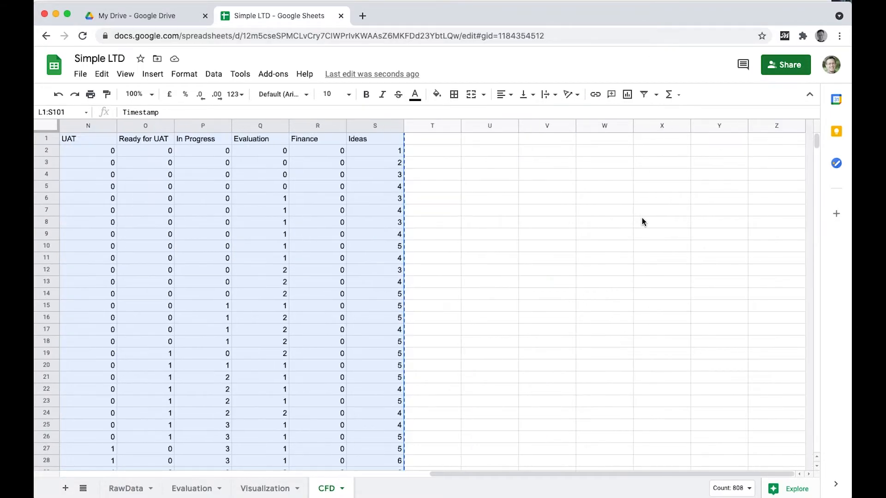
{"action": "left_click", "coordinate": [153, 74]}
{"action": "left_click", "coordinate": [175, 228]}
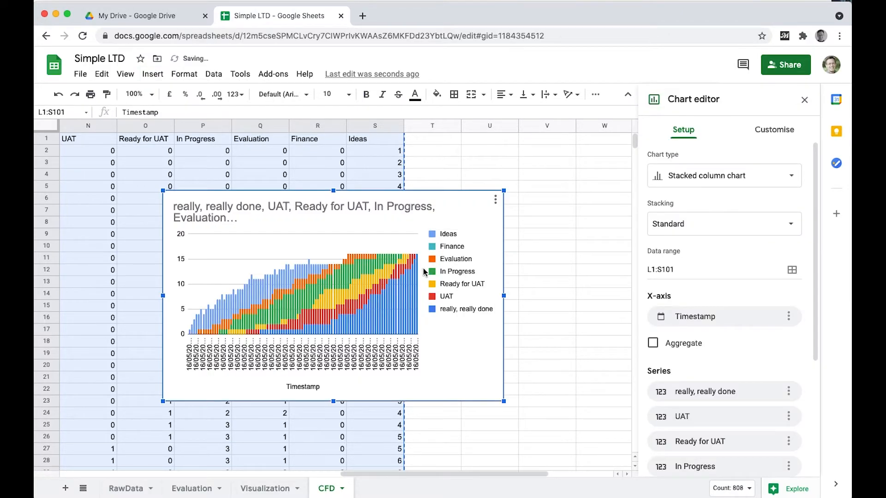
Change the chart to a Stacked area chart and move it beside the table, over the empty columns T to Z from row 1.
{"action": "left_click", "coordinate": [750, 178]}
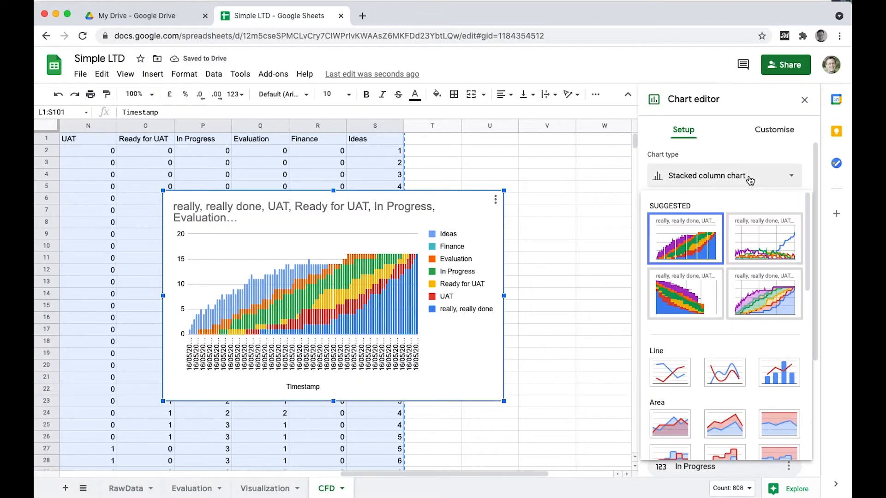
{"action": "left_click", "coordinate": [725, 424]}
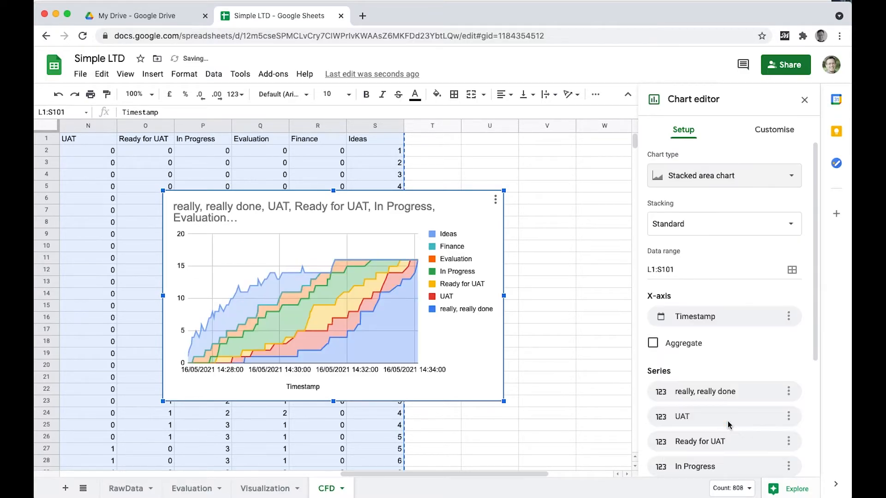
{"action": "left_click", "coordinate": [803, 100]}
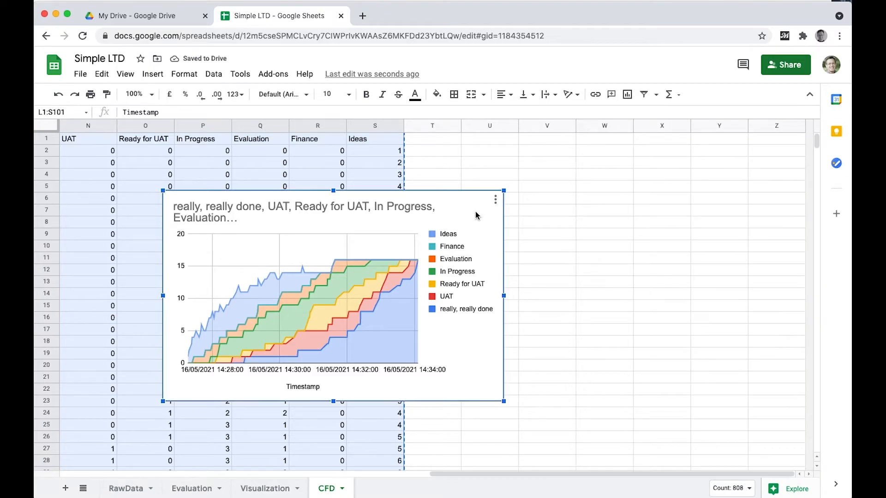
{"action": "left_click_drag", "start_coordinate": [482, 210], "coordinate": [590, 197]}
{"action": "left_click_drag", "start_coordinate": [727, 153], "coordinate": [743, 164]}
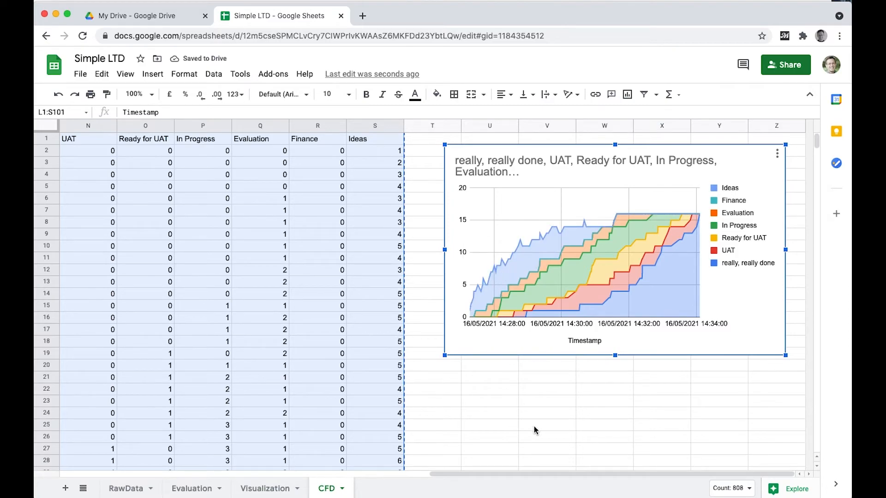
Correct the Finance column header in R1 to Financing.
{"action": "left_click", "coordinate": [330, 142]}
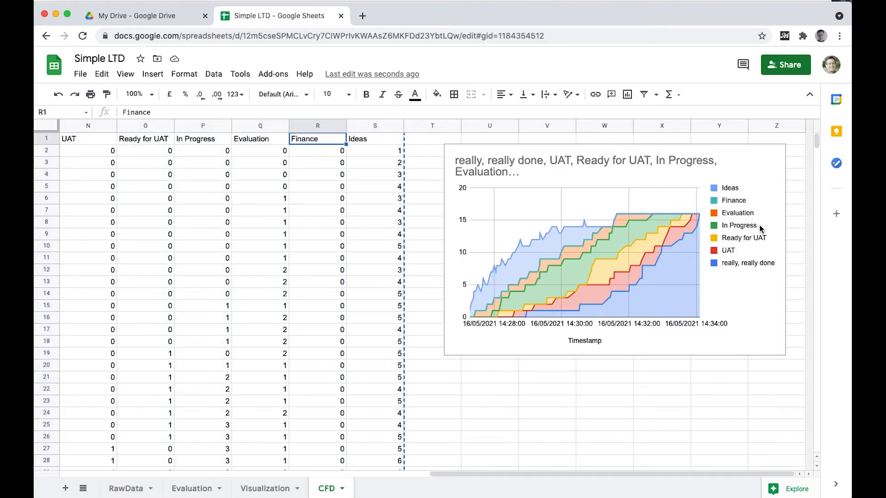
{"action": "left_click", "coordinate": [746, 209]}
{"action": "left_click", "coordinate": [323, 139]}
{"action": "double_click", "coordinate": [323, 139]}
{"action": "type", "text": "ing"}
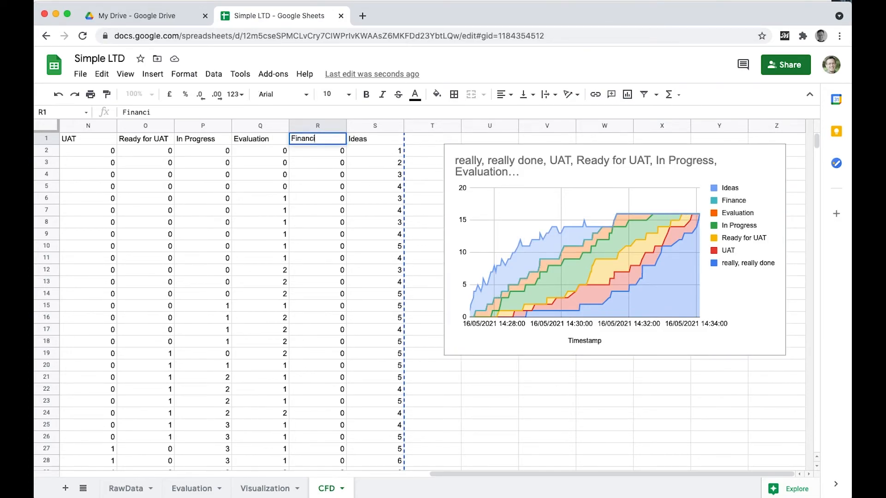
{"action": "key", "text": "Return"}
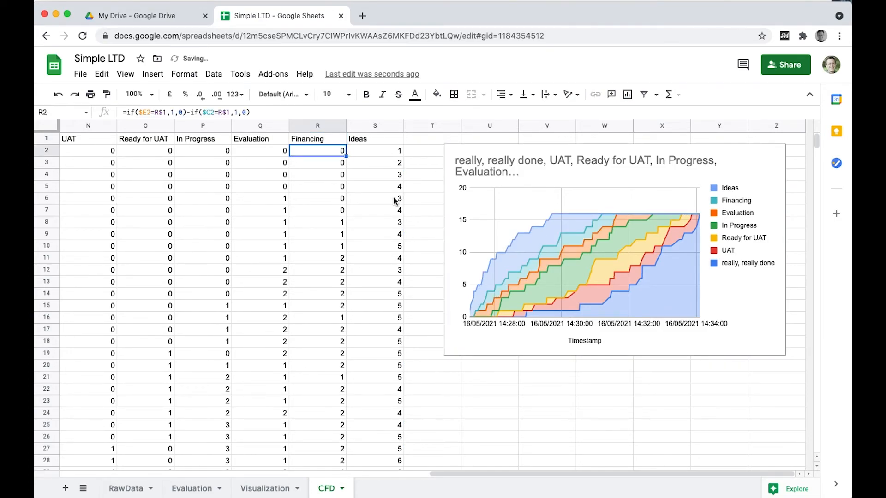
{"action": "left_click", "coordinate": [545, 396]}
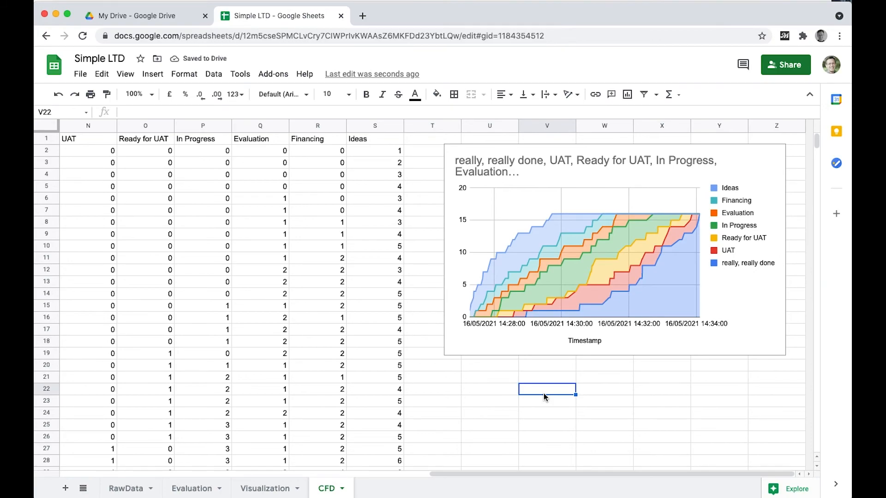